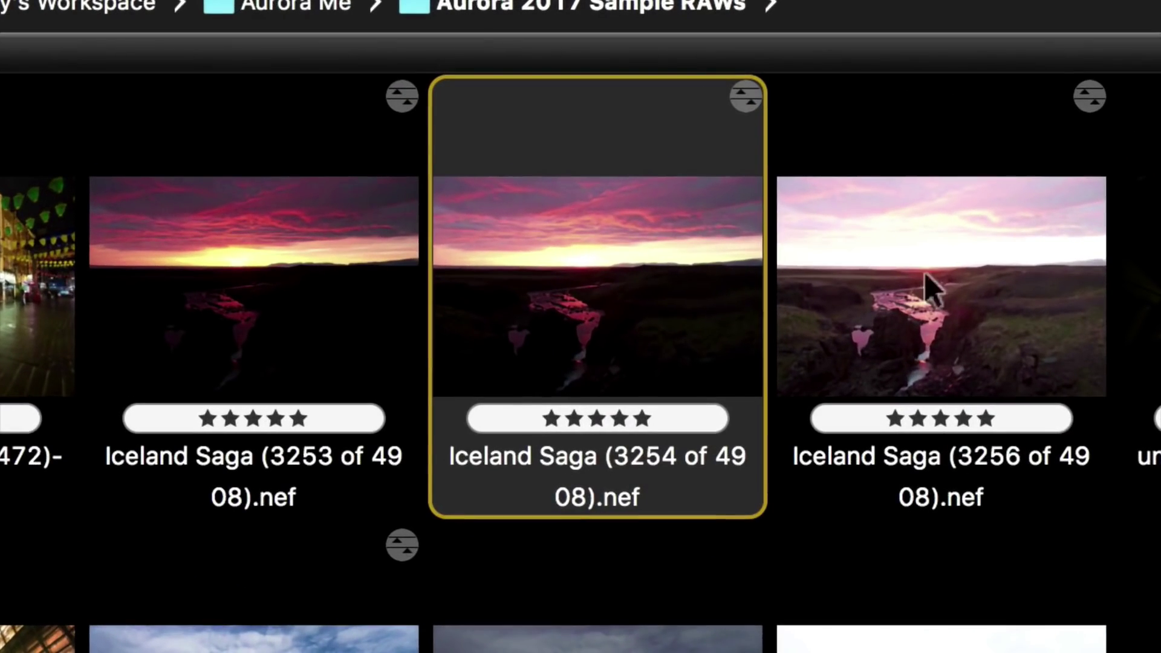
Choose the darker Iceland Saga (3254 of 4908).nef frame in Bridge and send it to Aurora HDR.
{"action": "left_click", "coordinate": [954, 285]}
{"action": "left_click", "coordinate": [608, 273]}
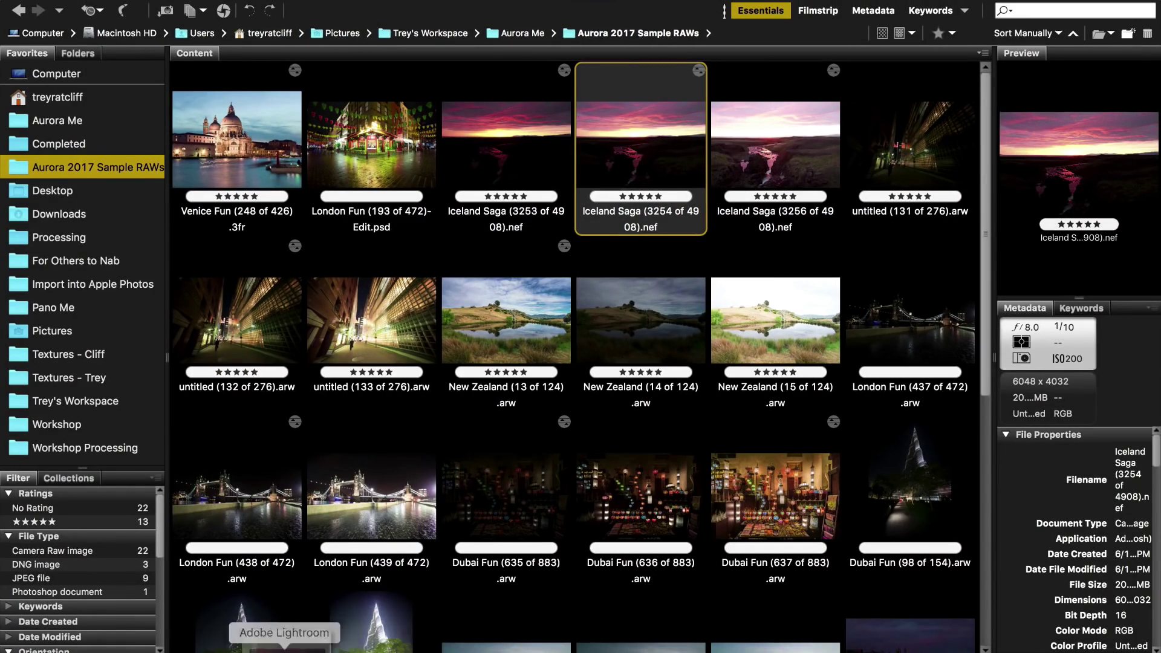
{"action": "left_click_drag", "start_coordinate": [234, 648], "coordinate": [234, 648]}
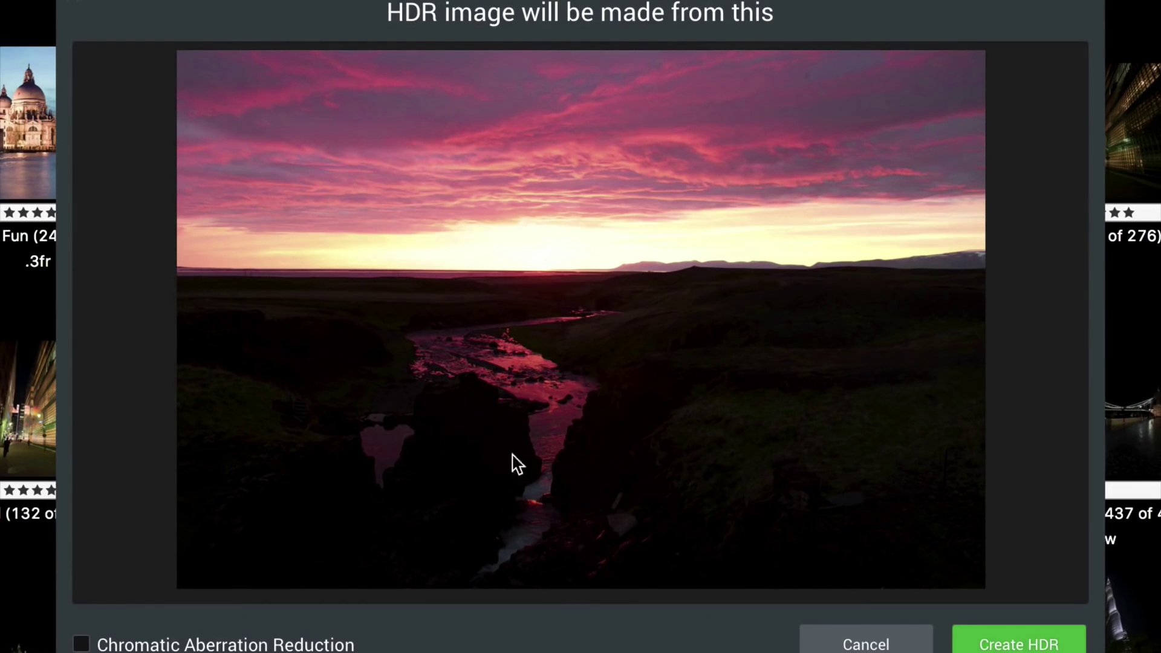
Create the Iceland HDR image, then set Smart Tone to +38 and Blacks to -22.
{"action": "left_click", "coordinate": [1034, 646]}
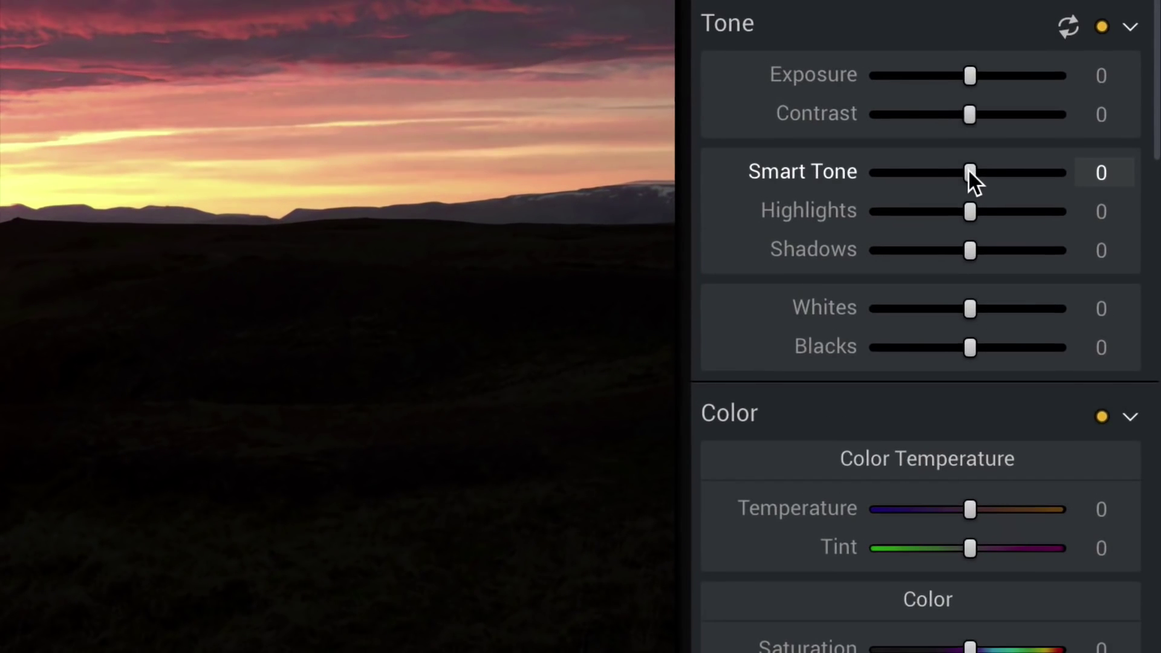
{"action": "left_click_drag", "start_coordinate": [967, 168], "coordinate": [1008, 173]}
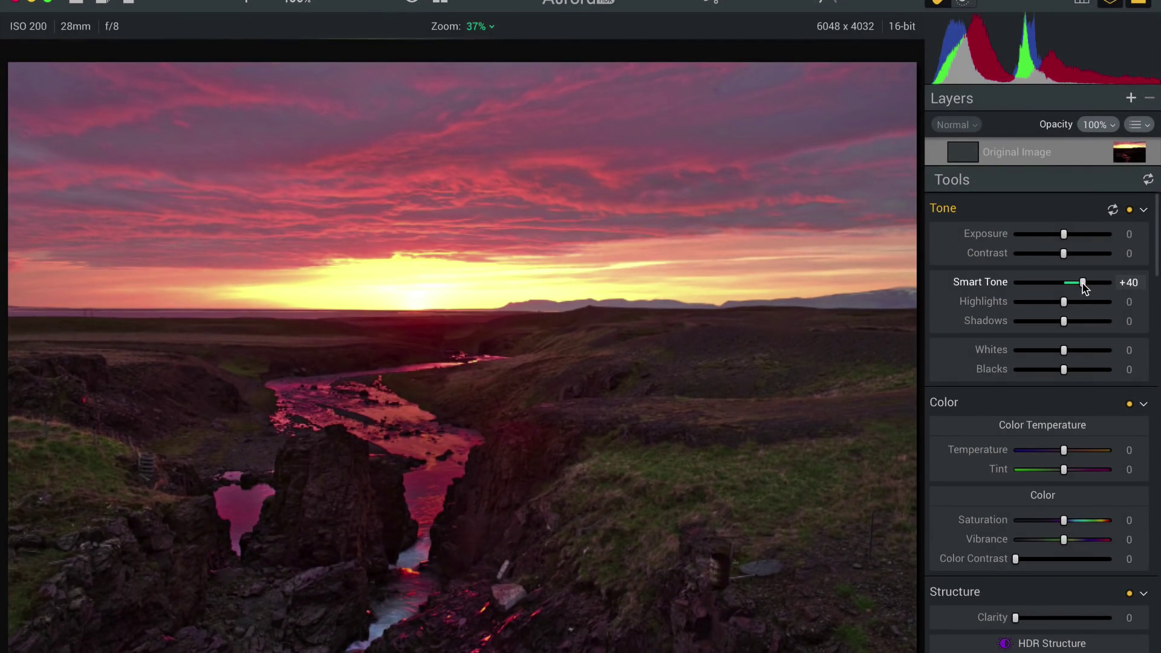
{"action": "left_click_drag", "start_coordinate": [1084, 287], "coordinate": [1083, 286]}
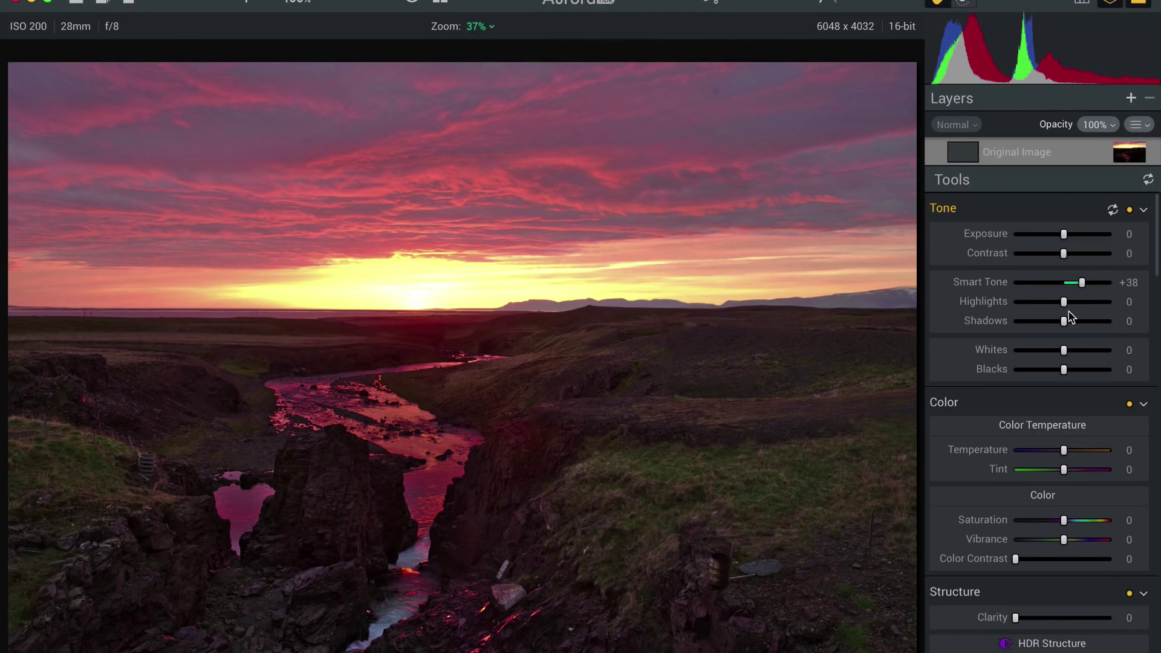
{"action": "left_click_drag", "start_coordinate": [1066, 371], "coordinate": [1055, 370]}
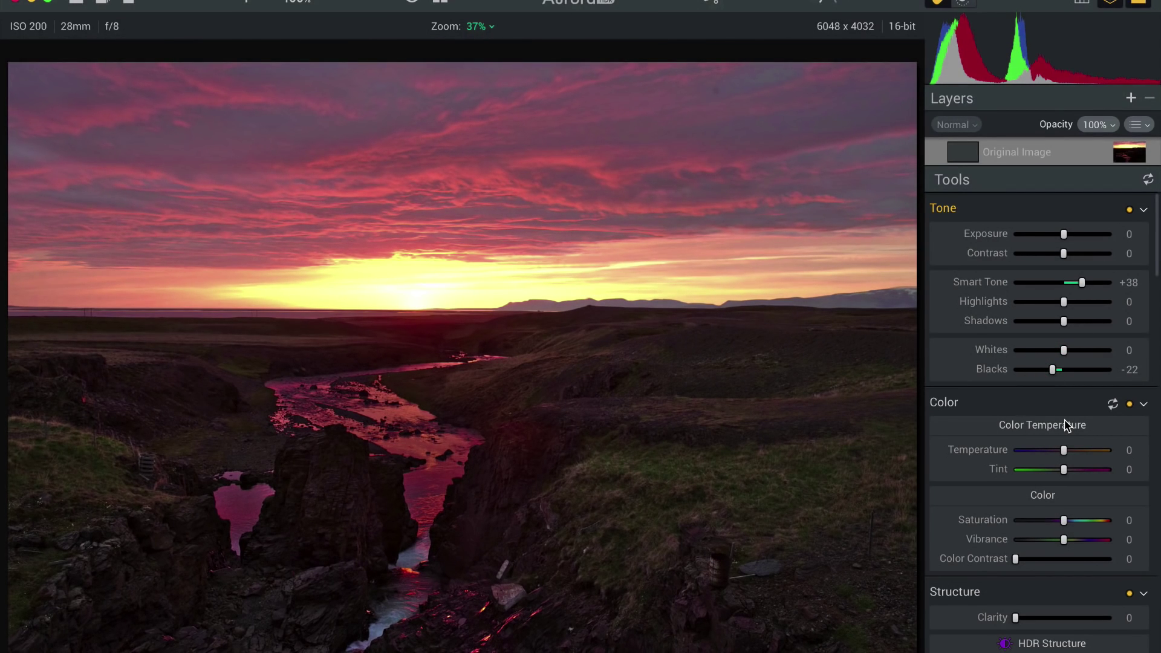
Set HDR Structure to +34, raise HDR Denoise, and give Image Radiance Amount +26 and Brightness +43.
{"action": "scroll", "coordinate": [1053, 551], "scroll_direction": "down", "scroll_amount": 4}
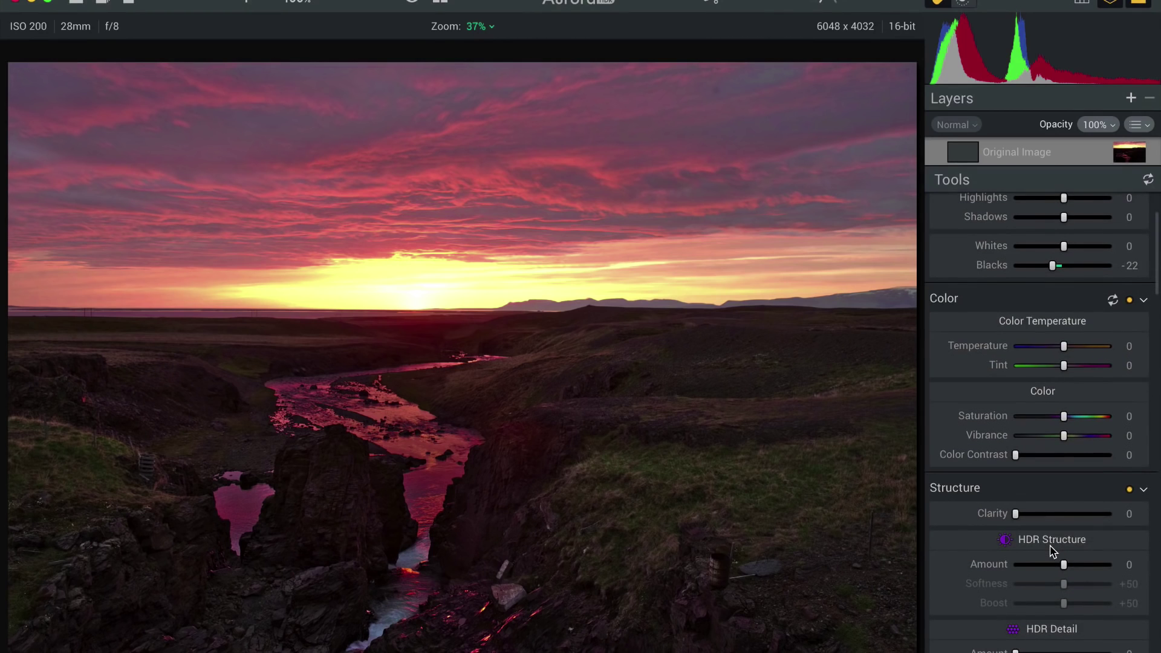
{"action": "scroll", "coordinate": [1053, 551], "scroll_direction": "down", "scroll_amount": 6}
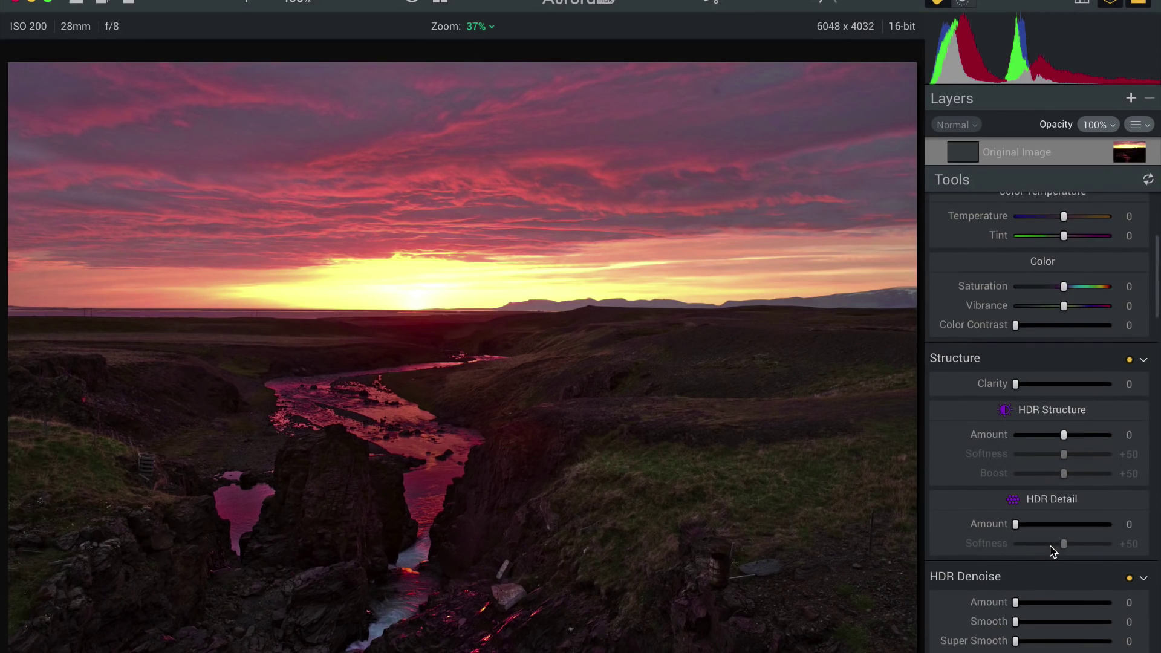
{"action": "scroll", "coordinate": [1052, 552], "scroll_direction": "up", "scroll_amount": 1}
{"action": "scroll", "coordinate": [1053, 552], "scroll_direction": "down", "scroll_amount": 6}
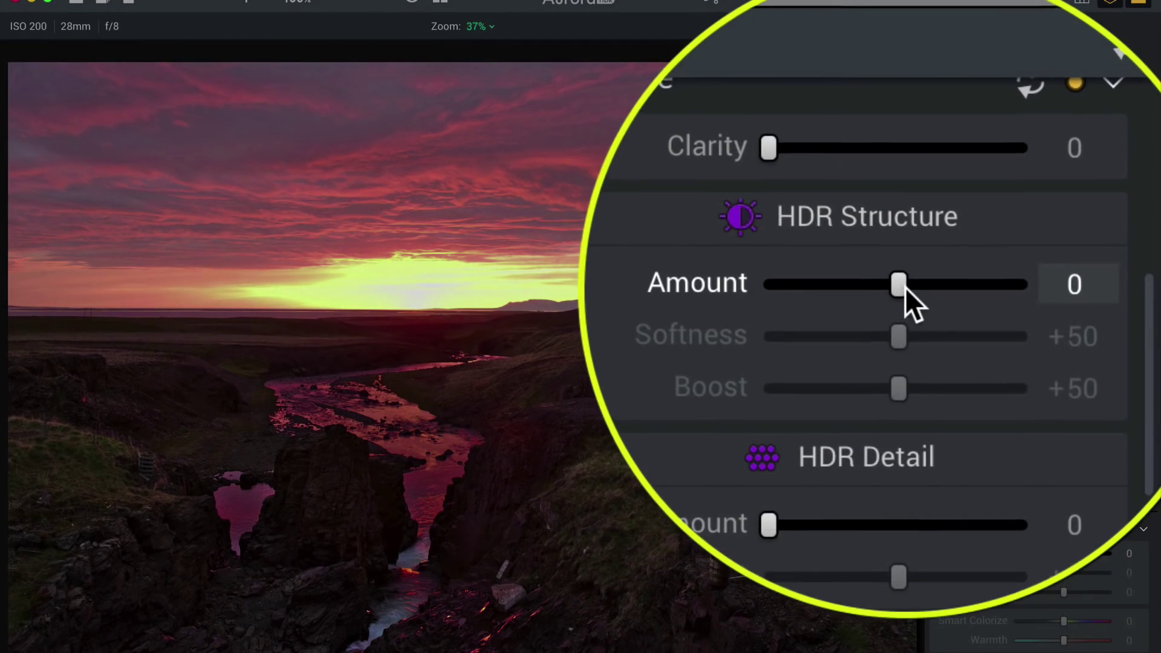
{"action": "left_click_drag", "start_coordinate": [902, 288], "coordinate": [937, 288]}
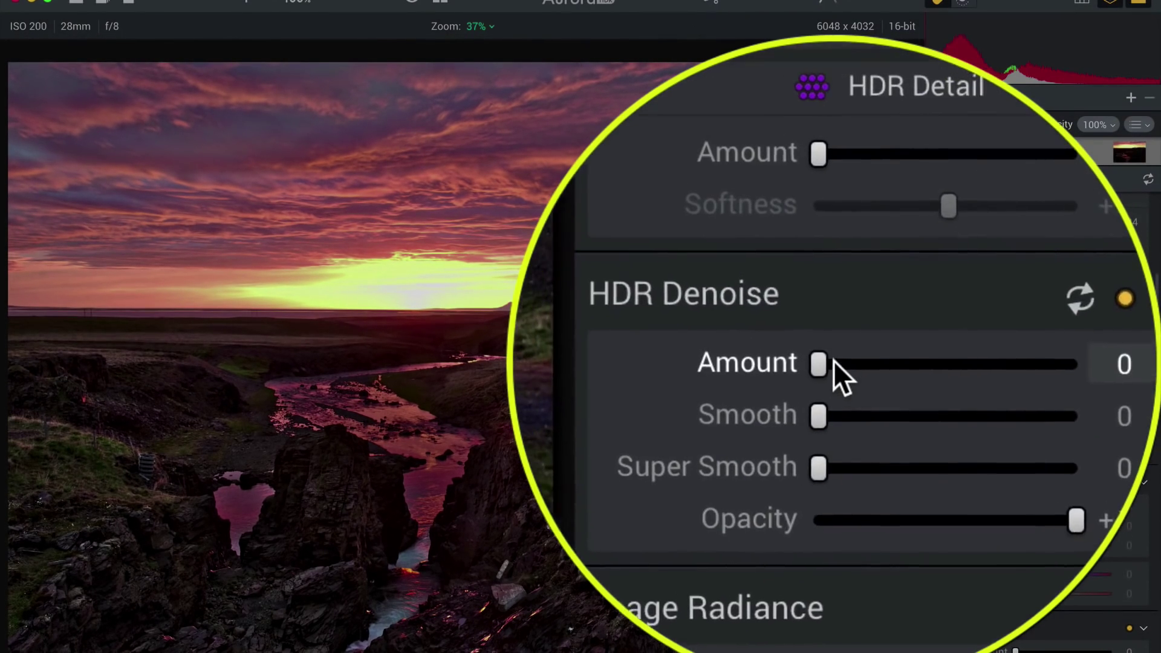
{"action": "left_click_drag", "start_coordinate": [828, 363], "coordinate": [905, 360]}
{"action": "left_click_drag", "start_coordinate": [855, 361], "coordinate": [945, 376]}
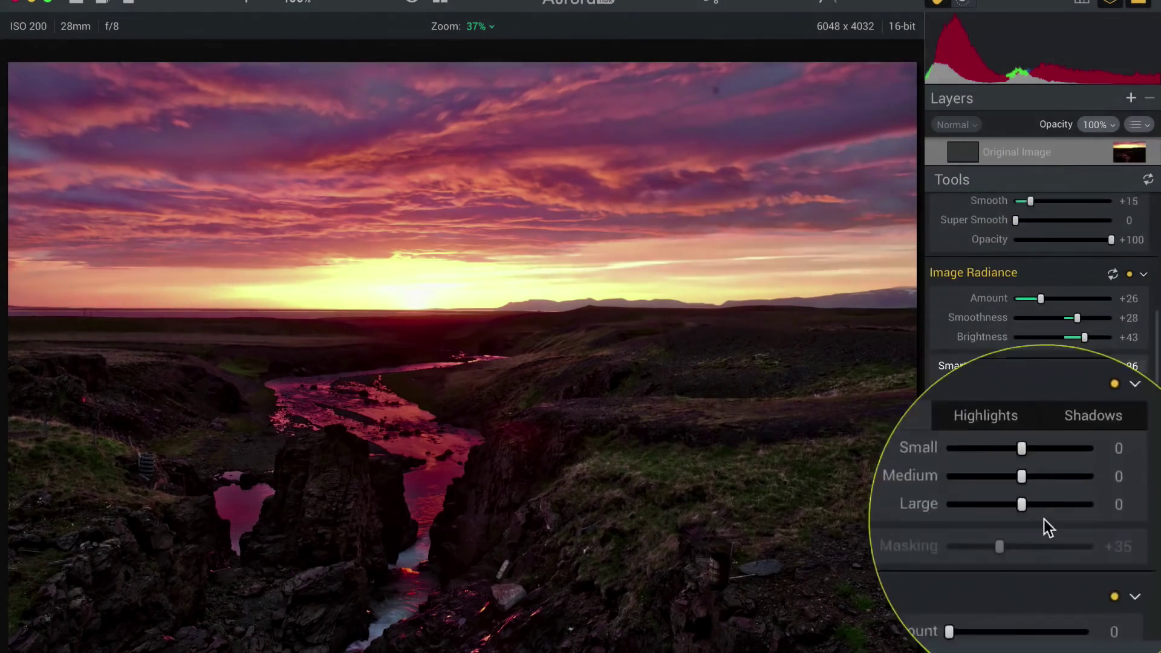
{"action": "scroll", "coordinate": [1045, 527], "scroll_direction": "down", "scroll_amount": 8}
{"action": "scroll", "coordinate": [1081, 577], "scroll_direction": "down", "scroll_amount": 10}
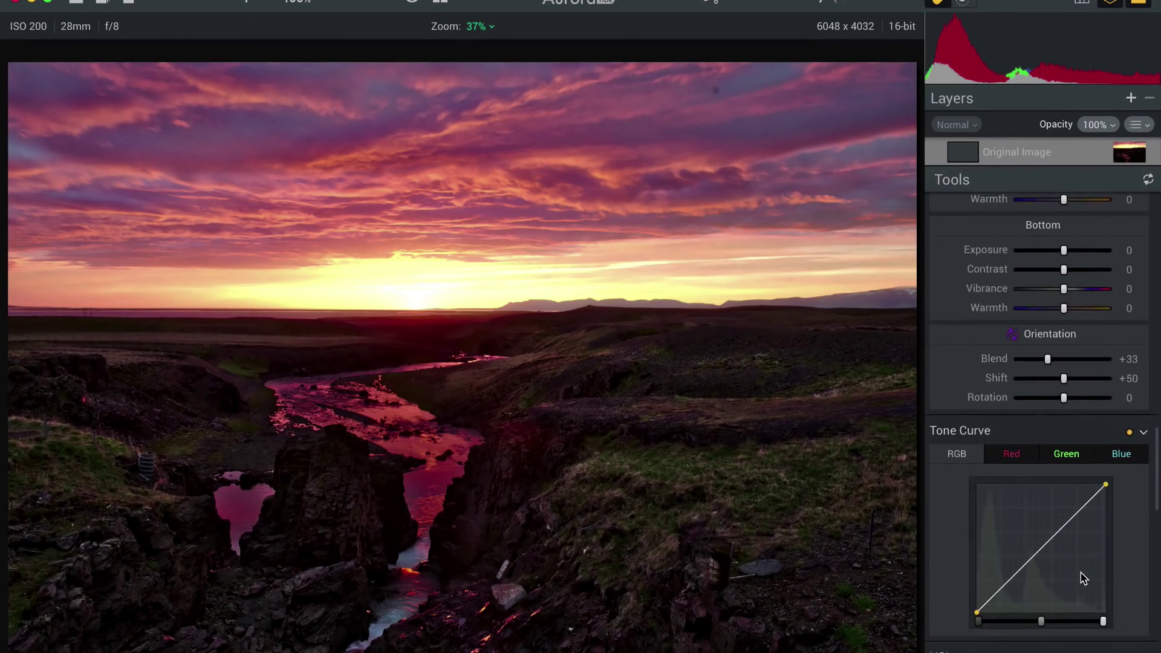
{"action": "scroll", "coordinate": [1081, 577], "scroll_direction": "up", "scroll_amount": 12}
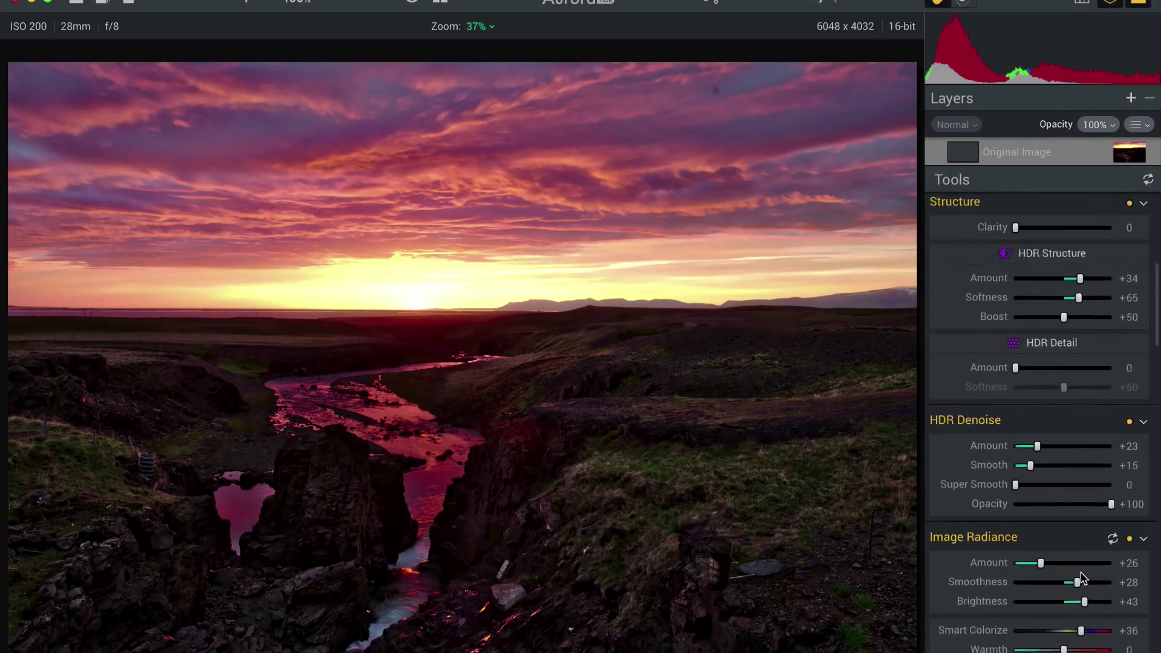
{"action": "scroll", "coordinate": [1081, 577], "scroll_direction": "up", "scroll_amount": 6}
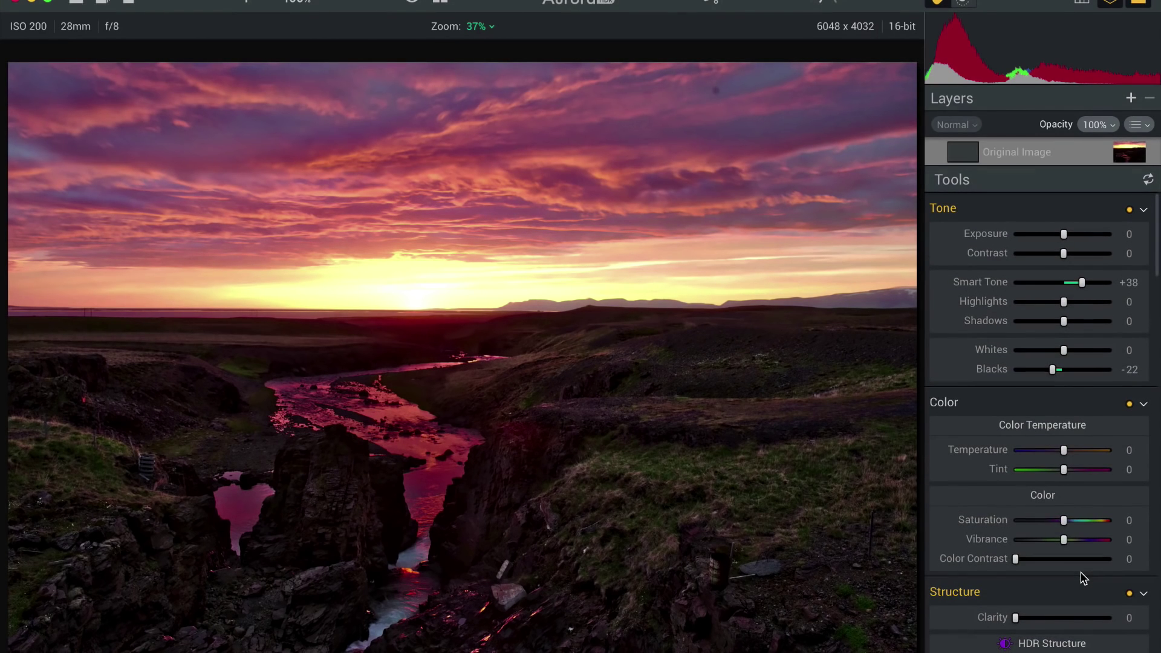
{"action": "left_click", "coordinate": [411, 2]}
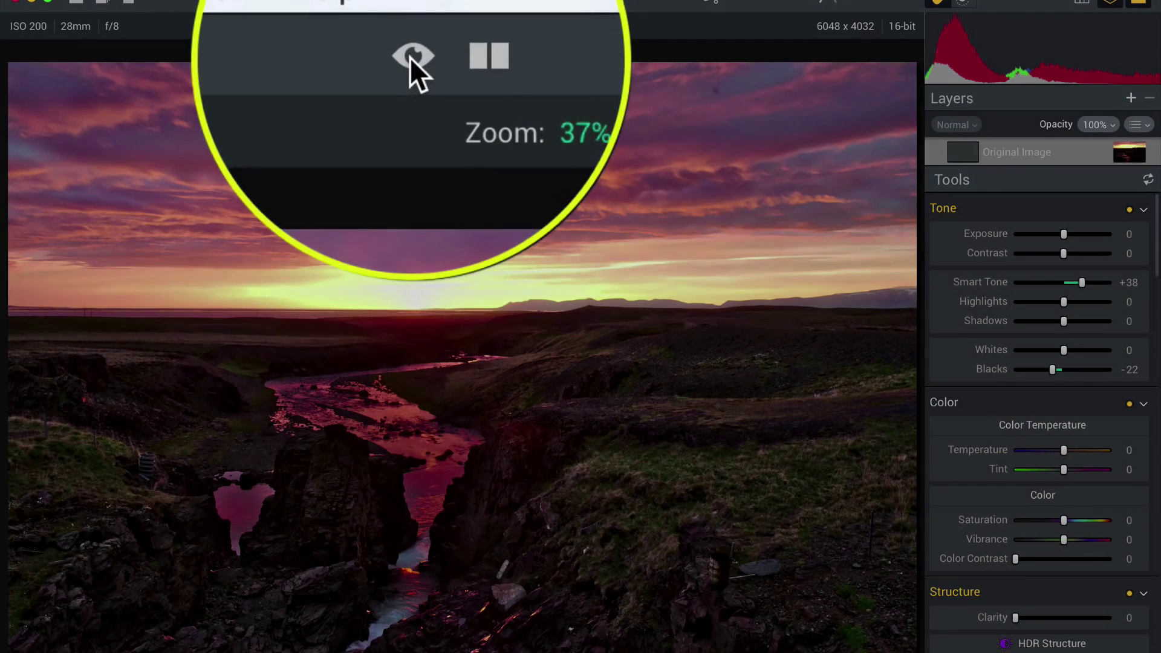
{"action": "left_click", "coordinate": [412, 2]}
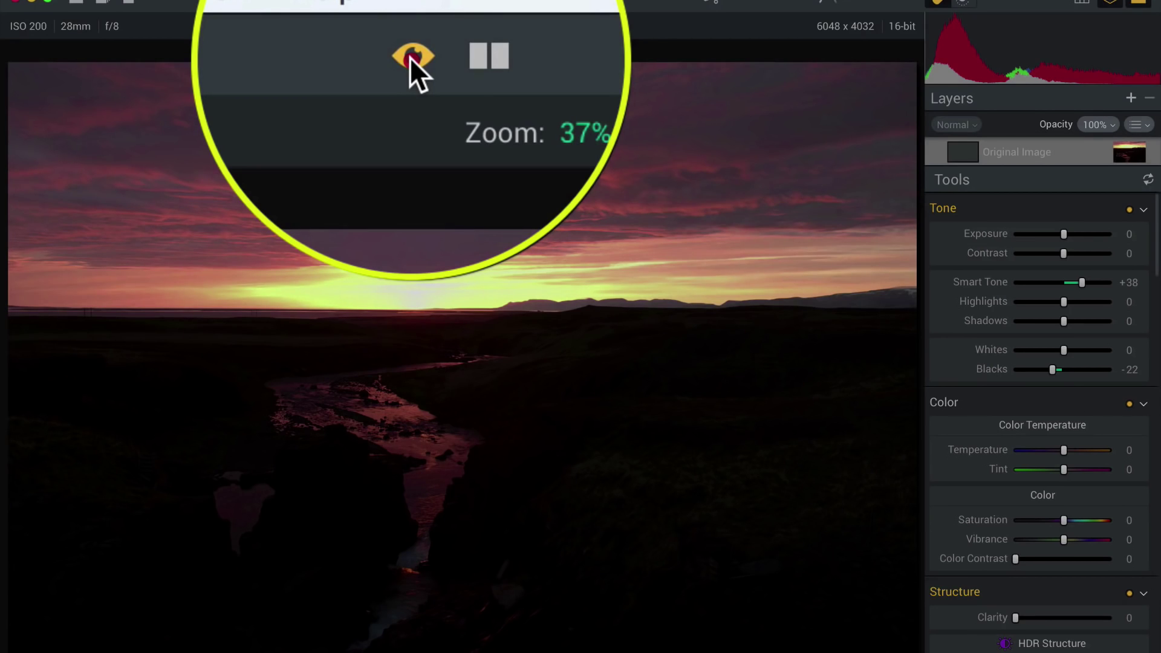
{"action": "left_click", "coordinate": [412, 2]}
{"action": "left_click", "coordinate": [412, 2]}
{"action": "left_click", "coordinate": [412, 2]}
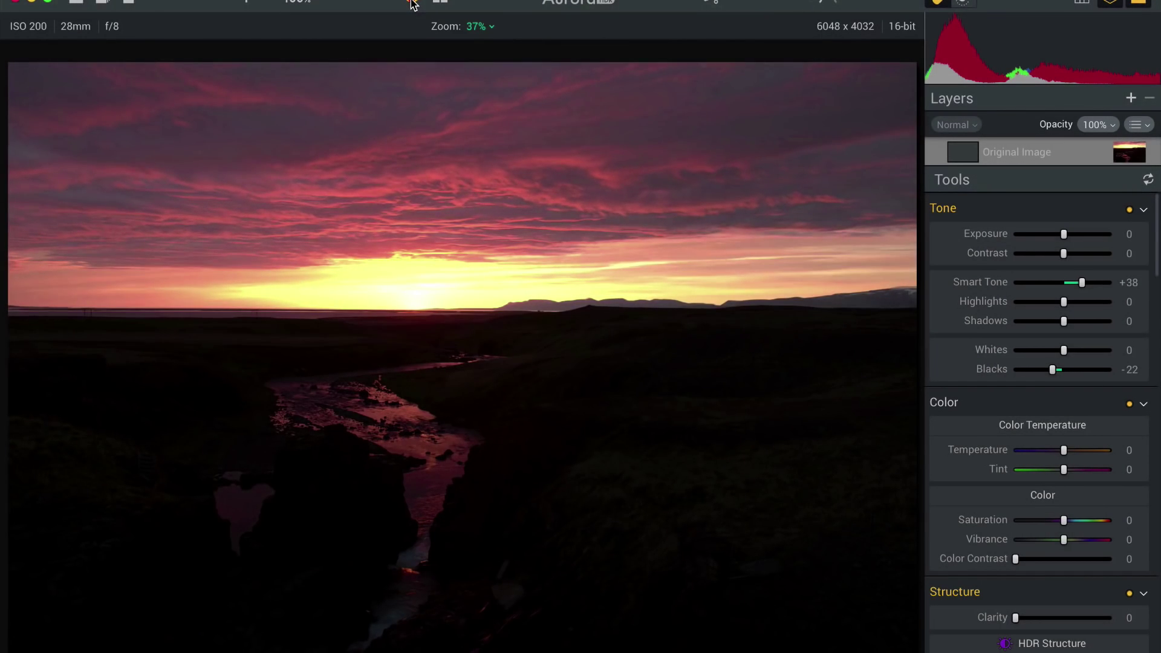
{"action": "left_click", "coordinate": [411, 1]}
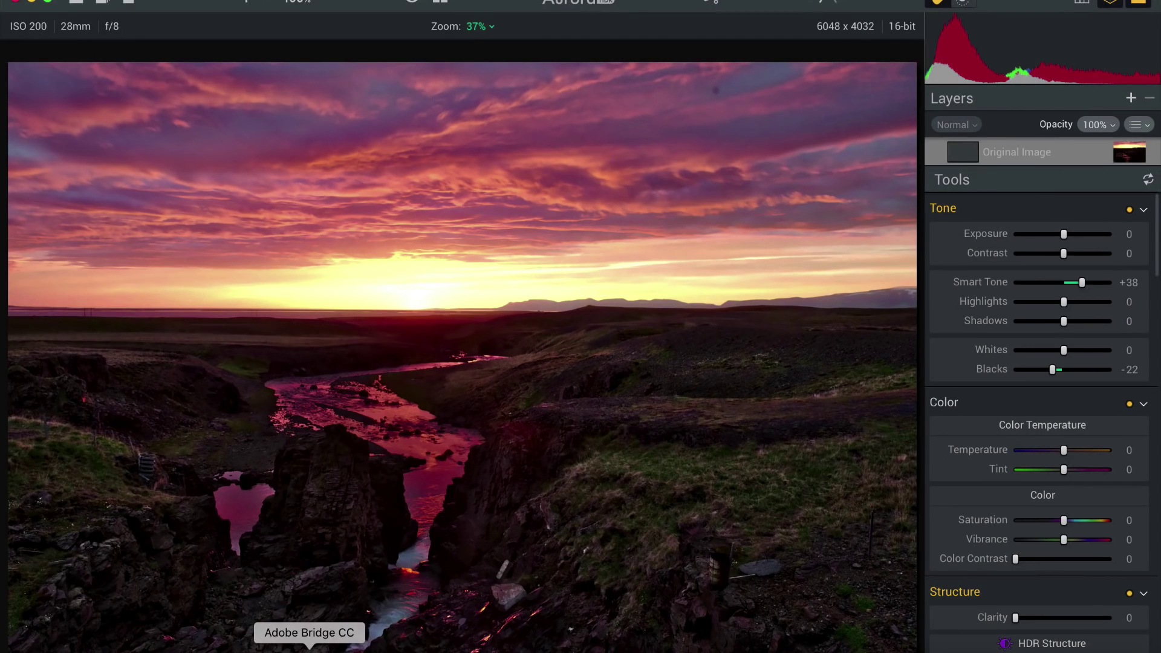
Send Quad Fun (60 of 71).dng from Bridge to Aurora HDR, discarding the Iceland edits.
{"action": "left_click", "coordinate": [309, 648]}
{"action": "scroll", "coordinate": [553, 345], "scroll_direction": "down", "scroll_amount": 5}
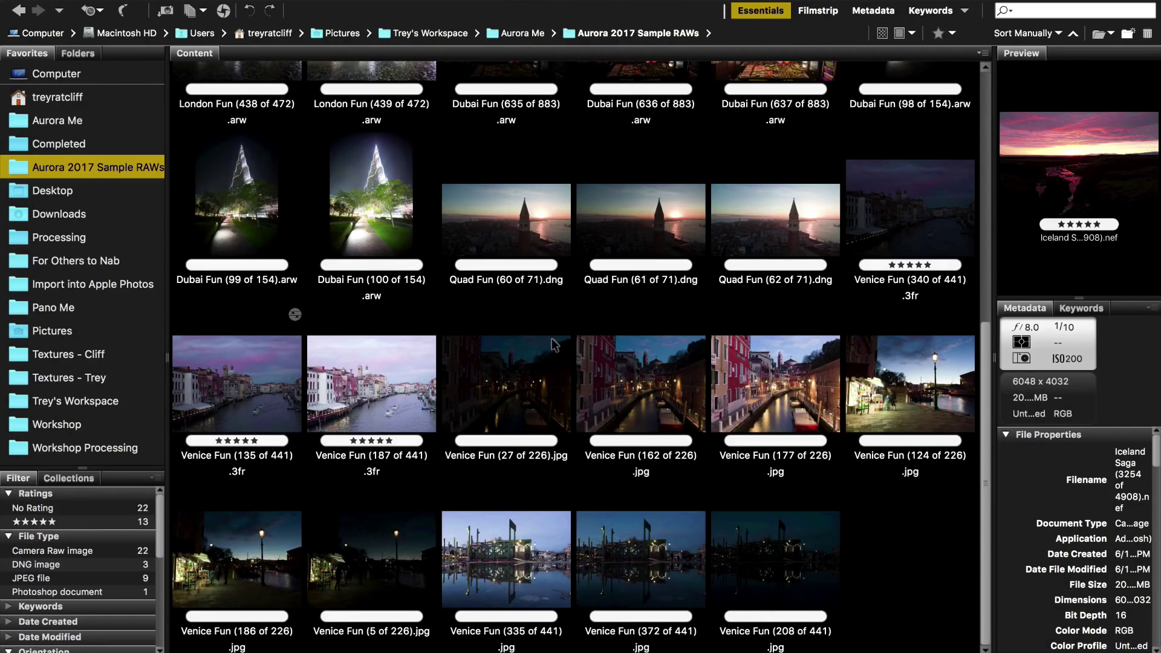
{"action": "left_click", "coordinate": [647, 222]}
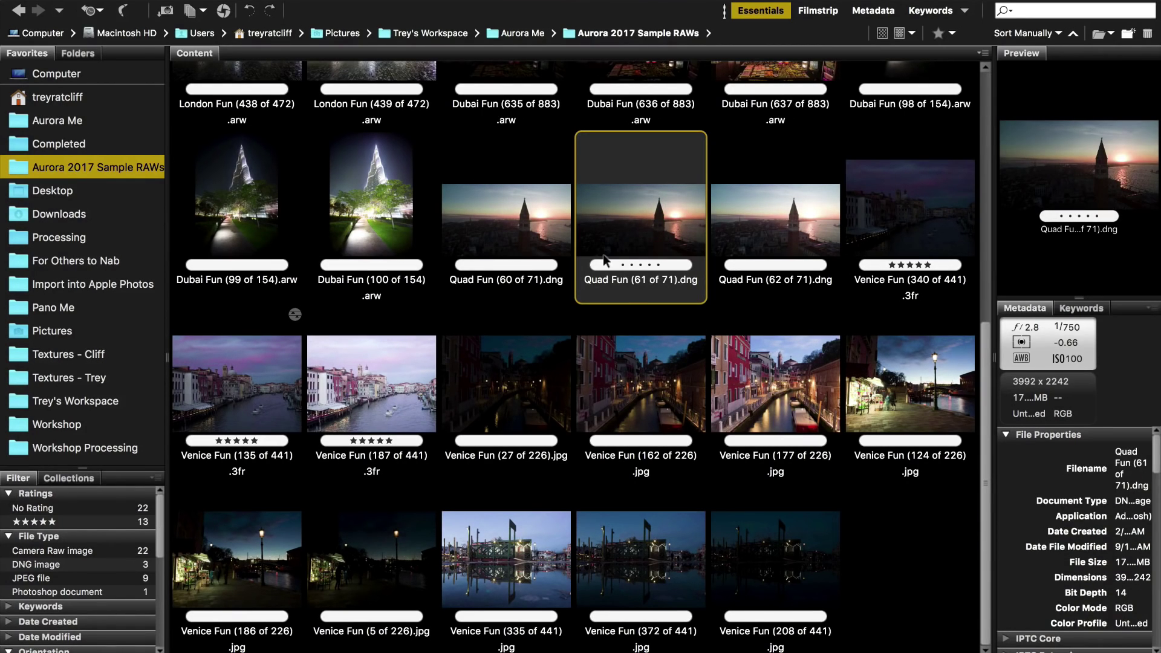
{"action": "left_click", "coordinate": [518, 229]}
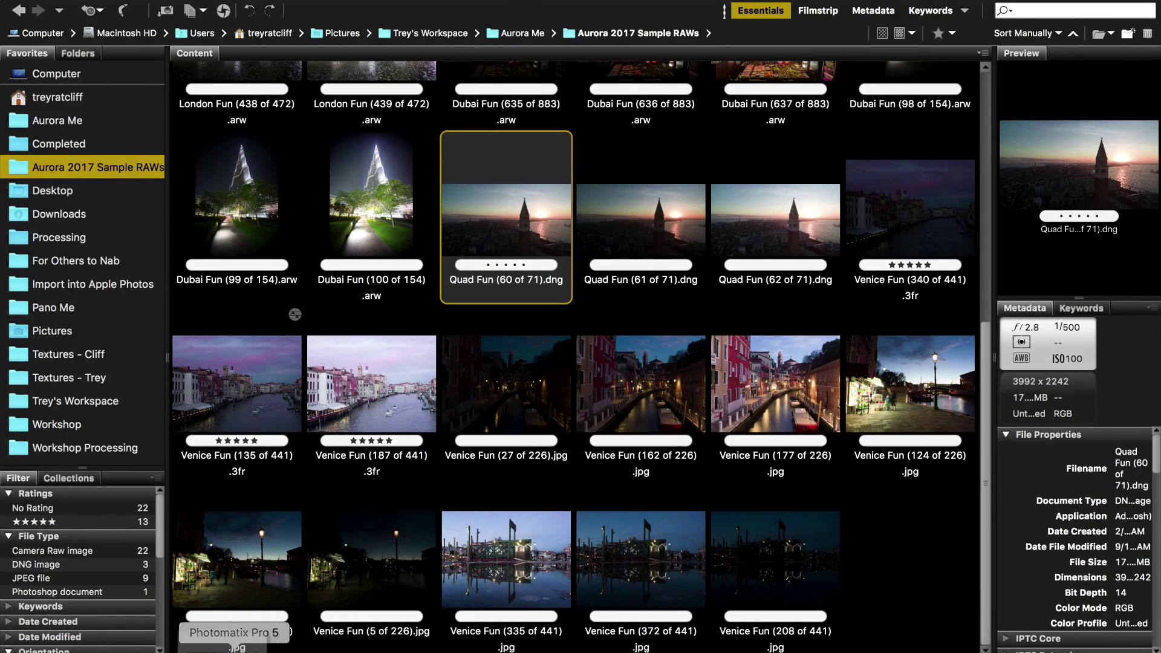
{"action": "left_click", "coordinate": [209, 650]}
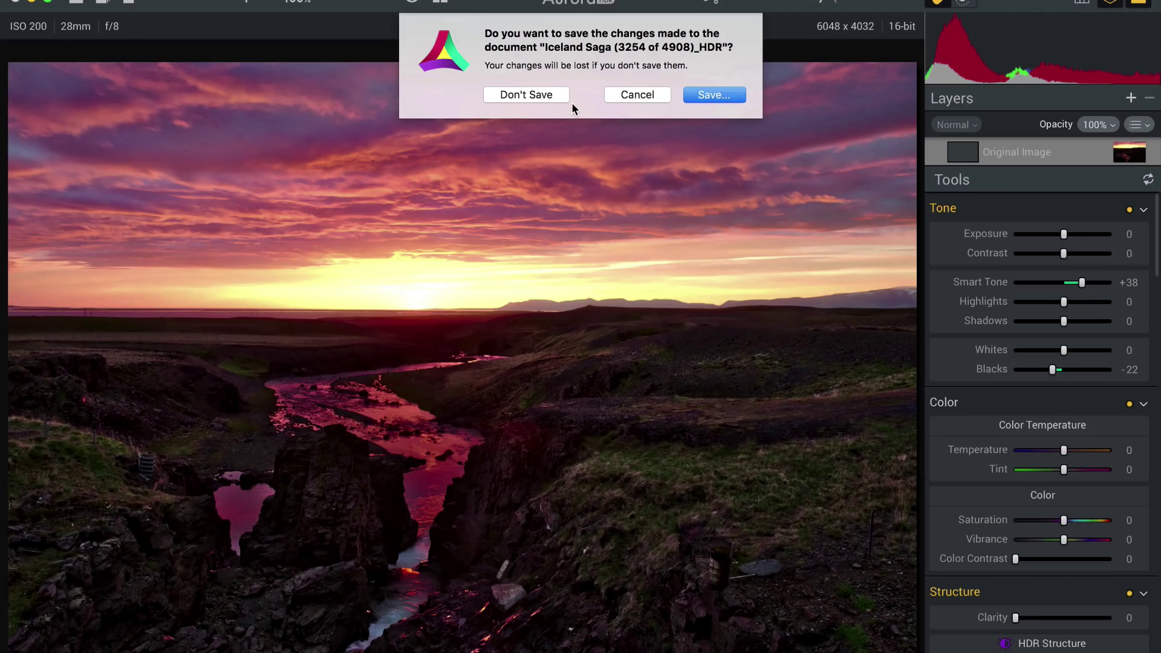
{"action": "left_click", "coordinate": [526, 94]}
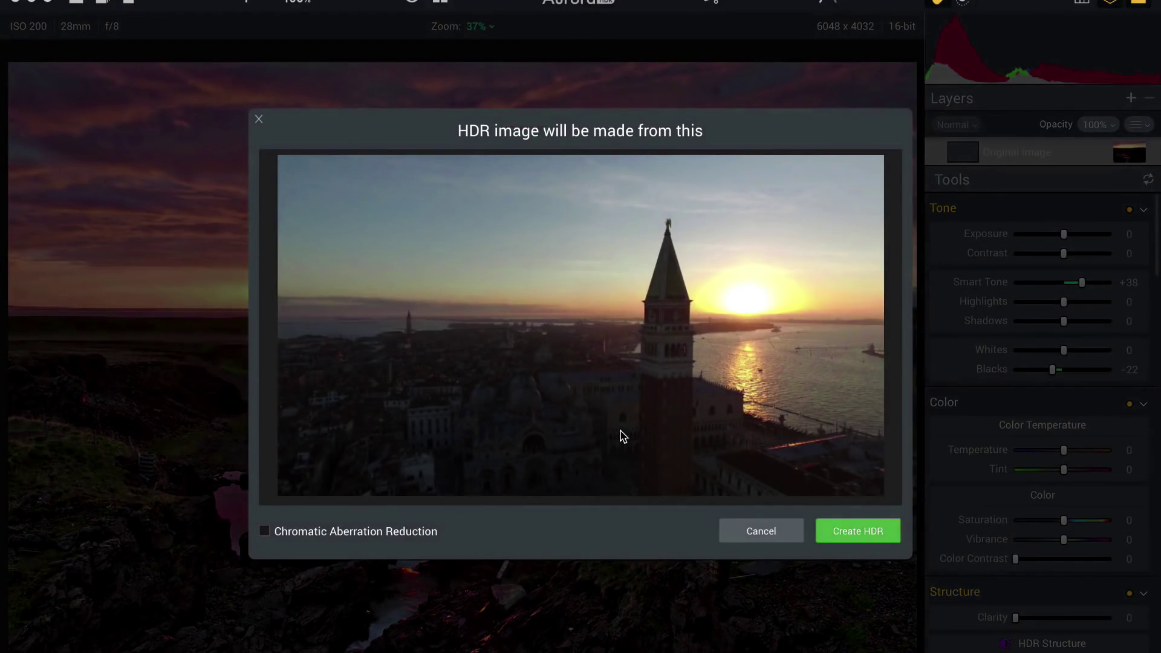
Create the HDR image from the Venice bell tower photo.
{"action": "left_click", "coordinate": [849, 532]}
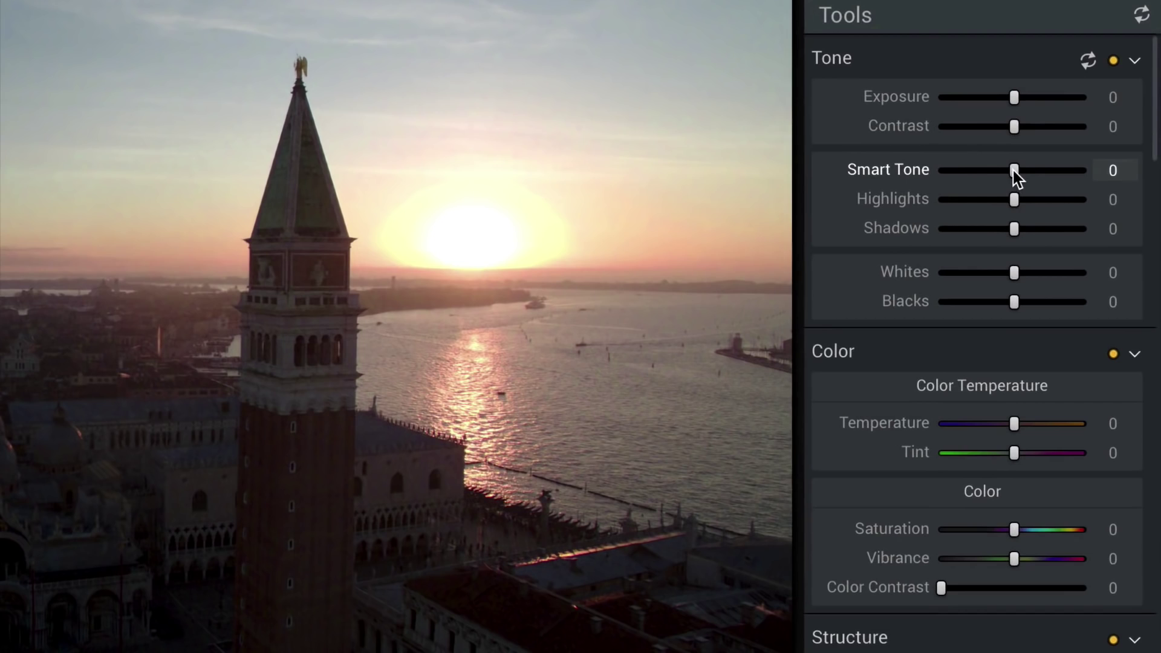
Set Smart Tone to +21 and Vibrance to +14 on the Venice photo.
{"action": "left_click_drag", "start_coordinate": [1065, 287], "coordinate": [1075, 283]}
{"action": "left_click_drag", "start_coordinate": [1031, 171], "coordinate": [1029, 172]}
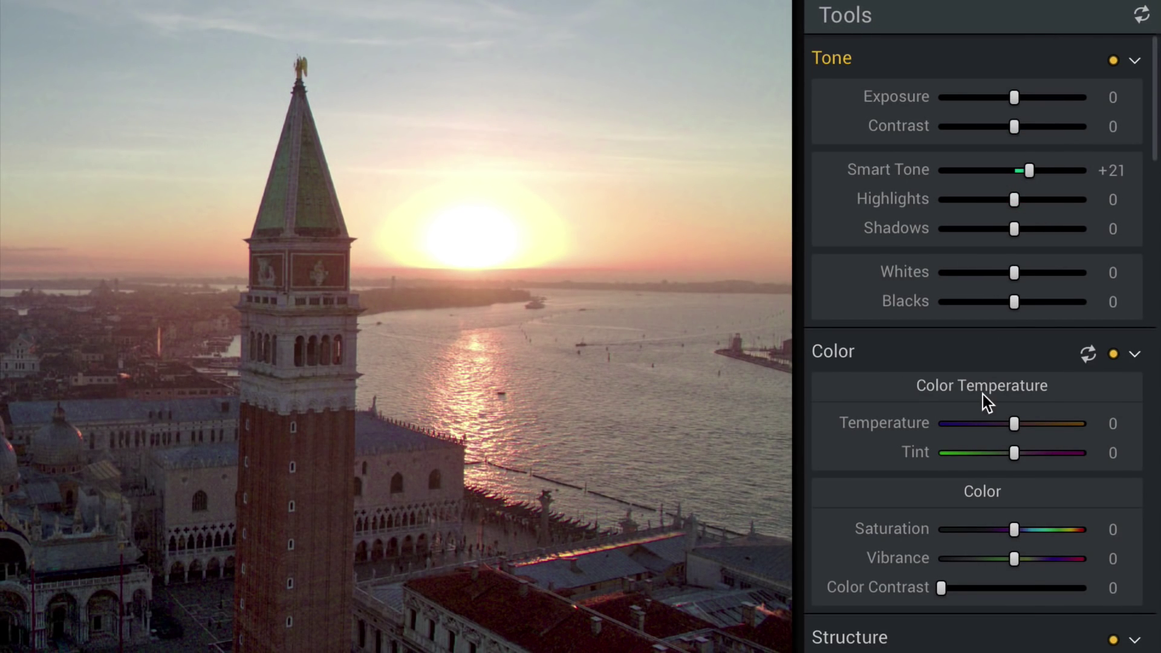
{"action": "scroll", "coordinate": [983, 394], "scroll_direction": "down", "scroll_amount": 5}
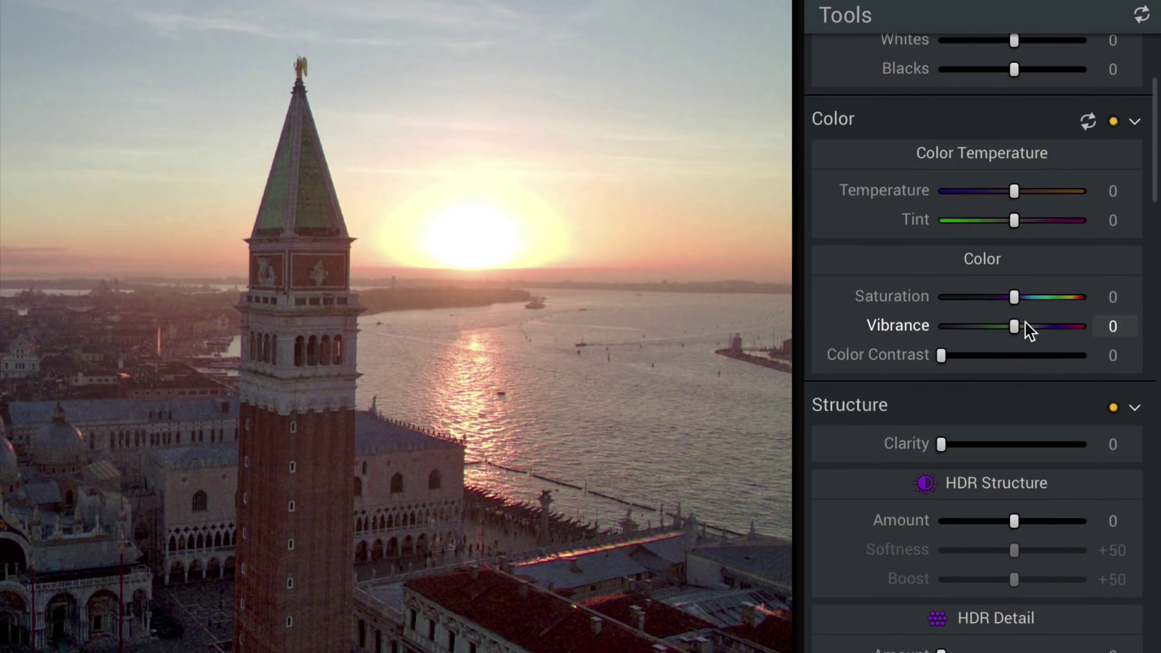
{"action": "left_click_drag", "start_coordinate": [1015, 327], "coordinate": [1028, 327]}
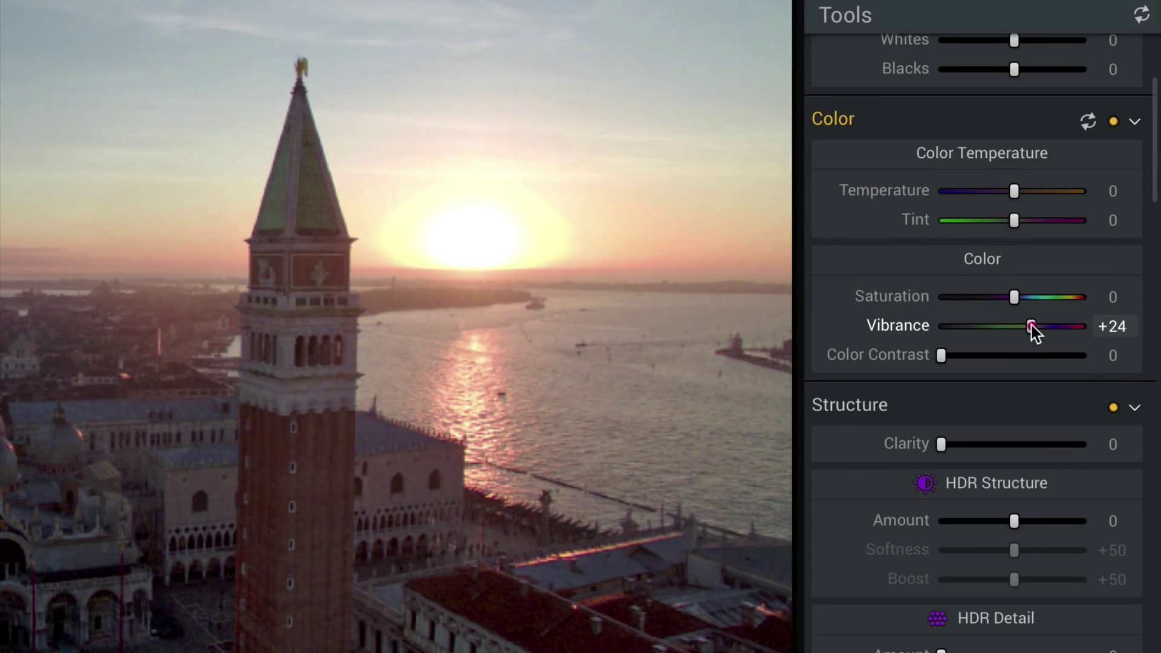
Set HDR Structure Amount +34, Softness +61 and Boost +60, and add a little HDR Denoise.
{"action": "scroll", "coordinate": [1027, 334], "scroll_direction": "down", "scroll_amount": 3}
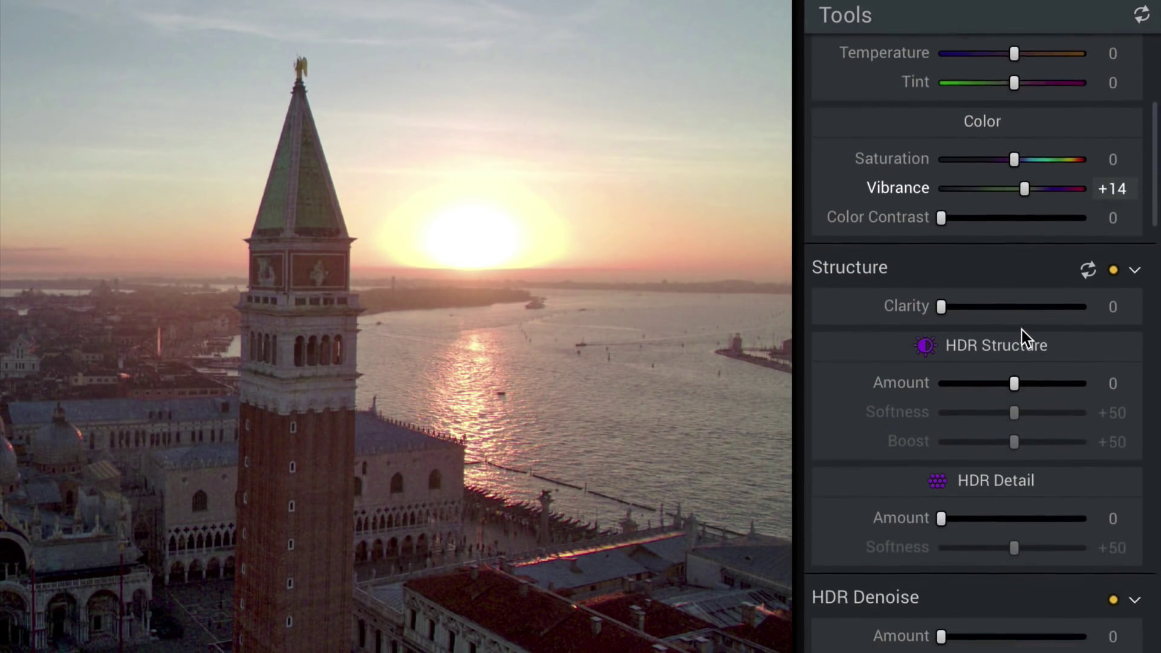
{"action": "left_click_drag", "start_coordinate": [1014, 383], "coordinate": [1033, 381]}
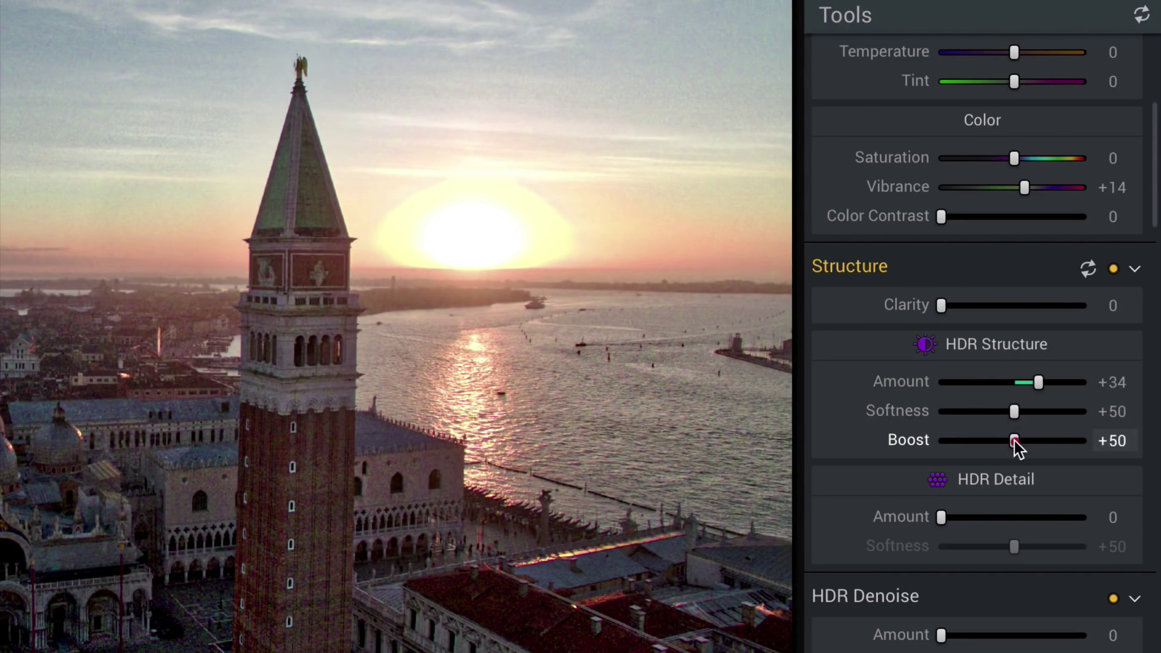
{"action": "left_click_drag", "start_coordinate": [1015, 441], "coordinate": [1021, 413]}
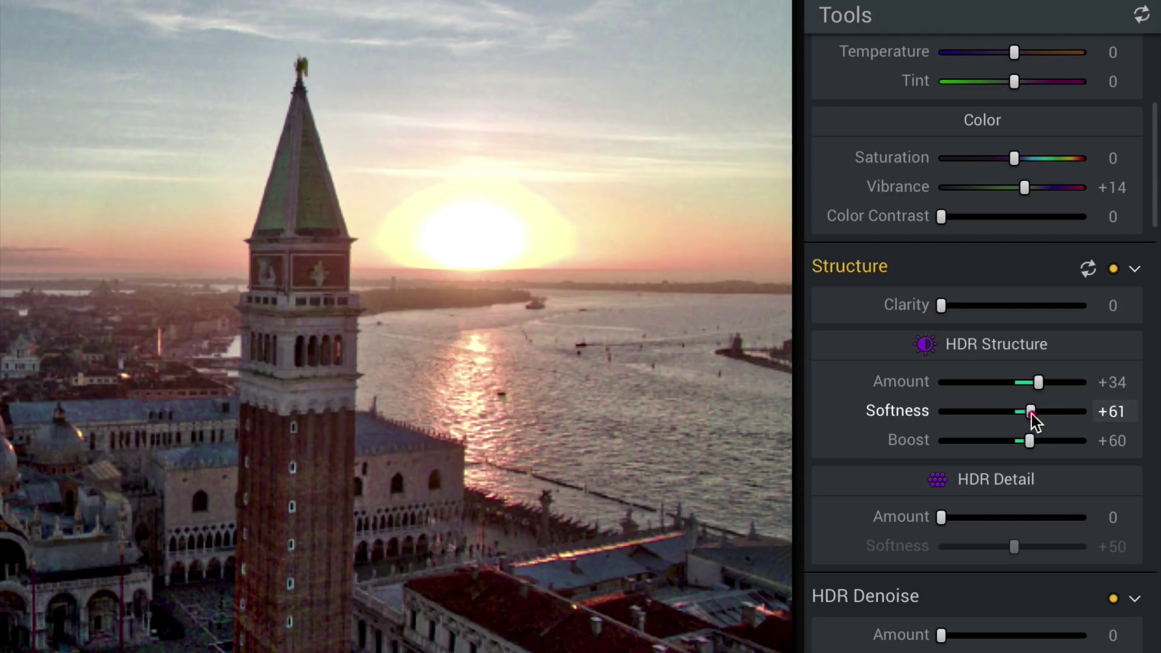
{"action": "scroll", "coordinate": [1031, 417], "scroll_direction": "down", "scroll_amount": 5}
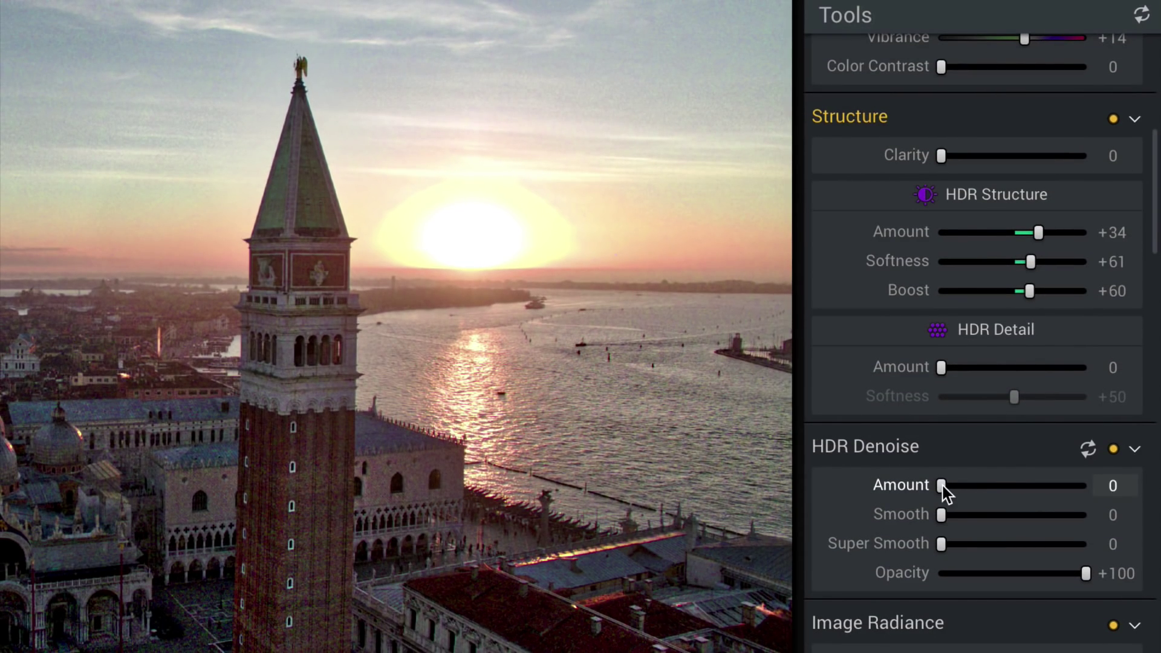
{"action": "left_click_drag", "start_coordinate": [942, 486], "coordinate": [962, 515]}
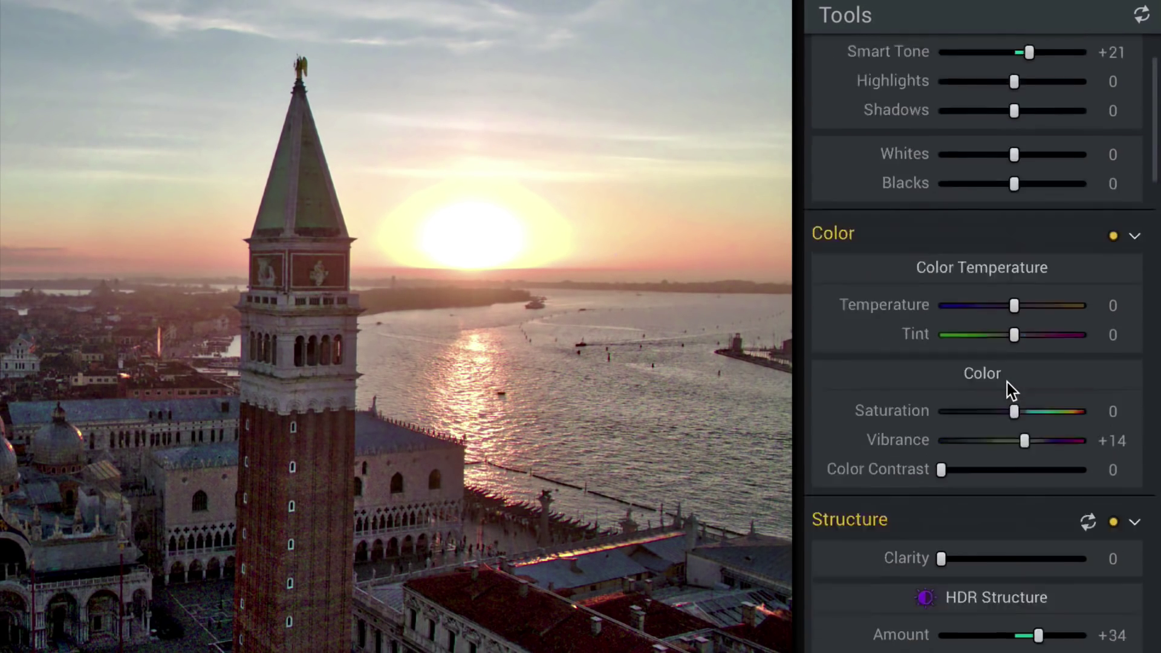
{"action": "scroll", "coordinate": [1007, 383], "scroll_direction": "up", "scroll_amount": 2}
Raise the Tone Contrast slider to +6.
{"action": "mouse_move", "coordinate": [1014, 127]}
{"action": "left_mouse_down"}
{"action": "mouse_move", "coordinate": [1034, 125]}
{"action": "mouse_move", "coordinate": [1019, 125]}
{"action": "left_mouse_up"}
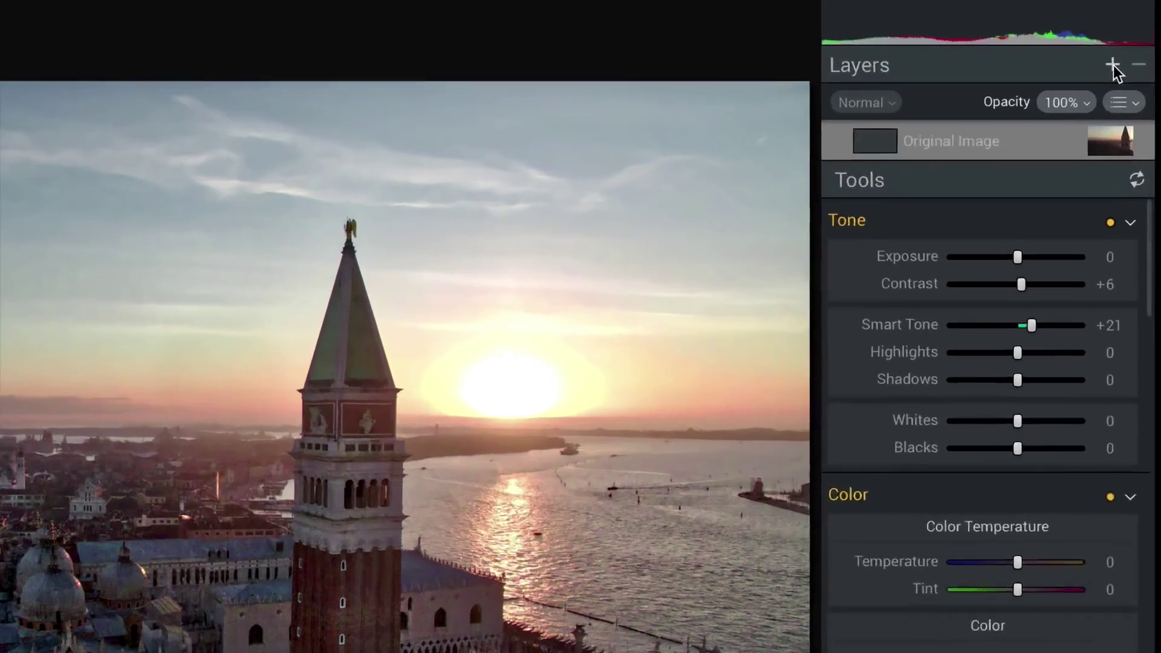
Add adjustment Layer 1 with Image Radiance Amount +60, Smoothness +68, Brightness +17, Smart Colorize +72.
{"action": "left_click", "coordinate": [1131, 98]}
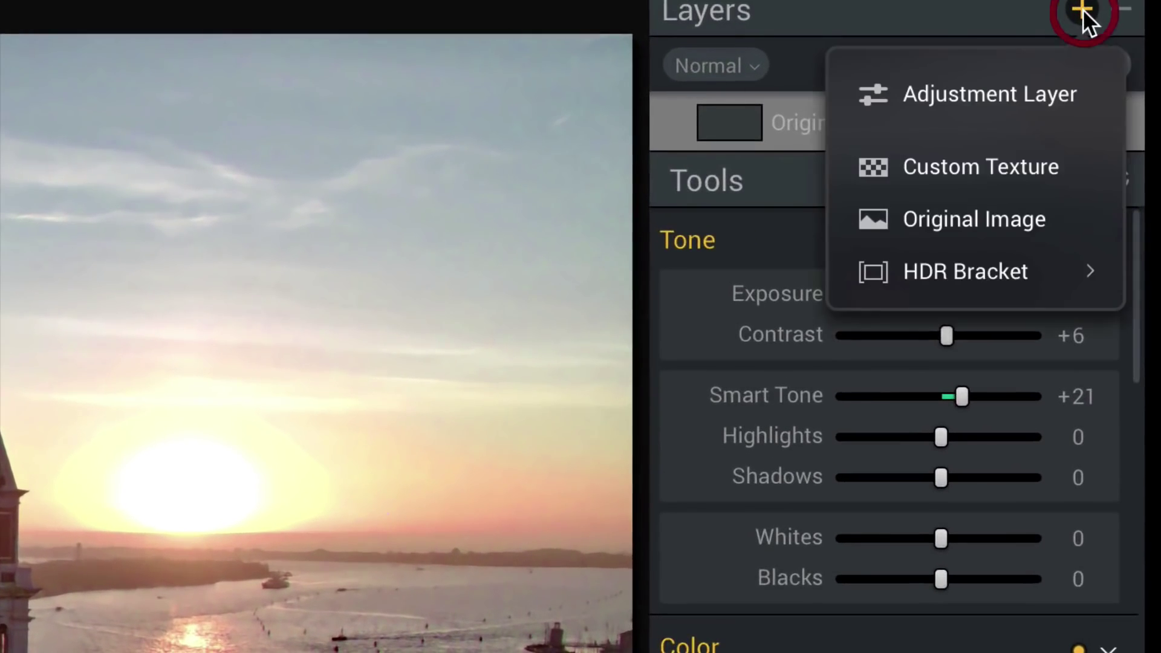
{"action": "left_click", "coordinate": [1011, 91]}
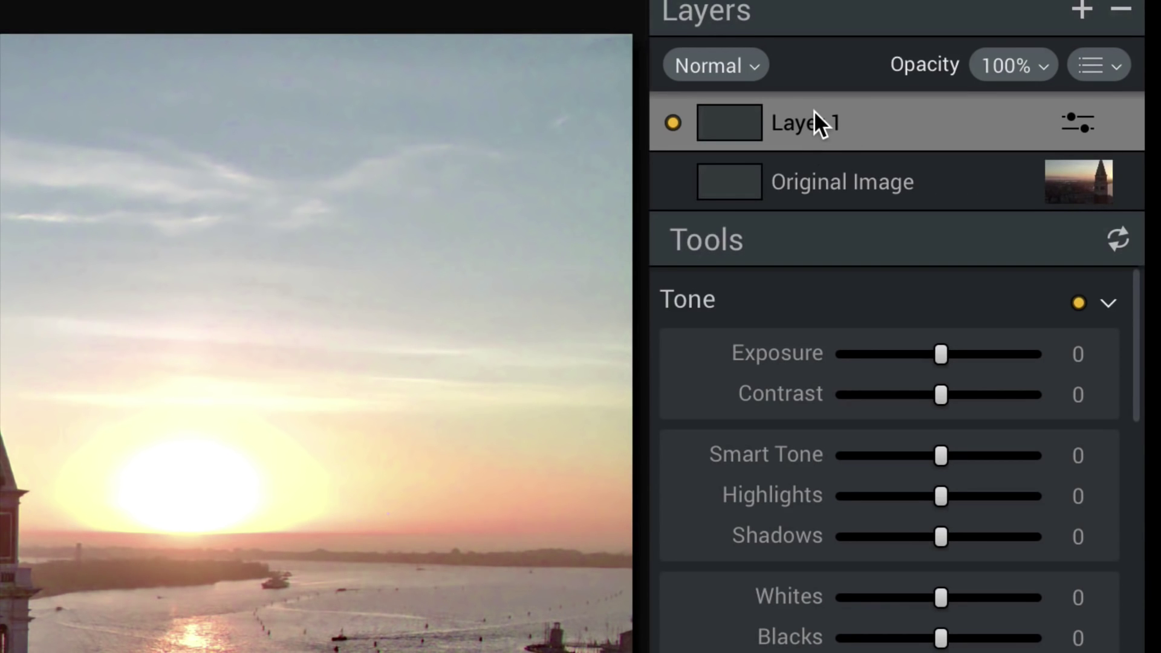
{"action": "scroll", "coordinate": [906, 638], "scroll_direction": "down", "scroll_amount": 10}
{"action": "scroll", "coordinate": [903, 639], "scroll_direction": "down", "scroll_amount": 10}
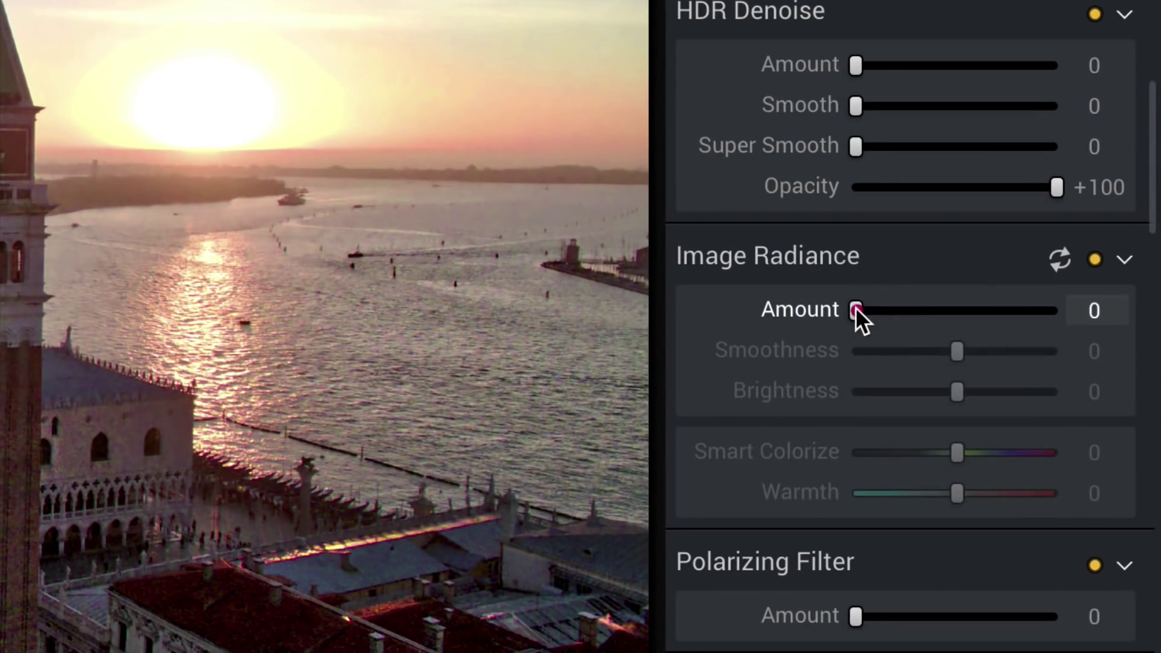
{"action": "left_click_drag", "start_coordinate": [855, 309], "coordinate": [936, 310]}
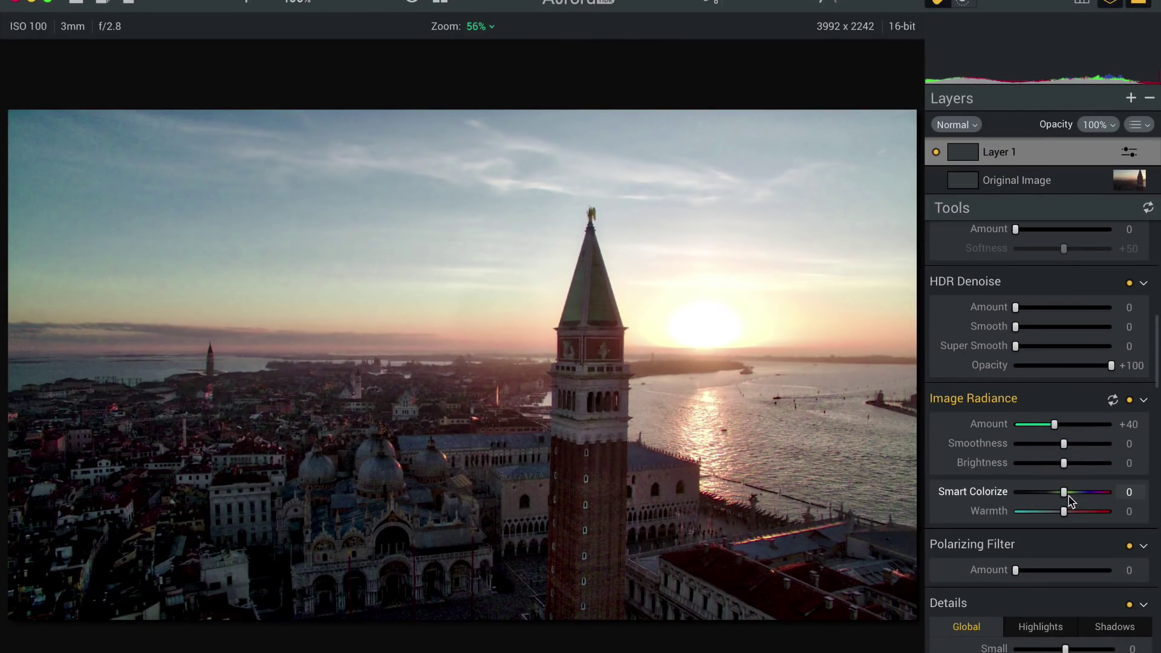
{"action": "left_click_drag", "start_coordinate": [1065, 493], "coordinate": [1081, 427]}
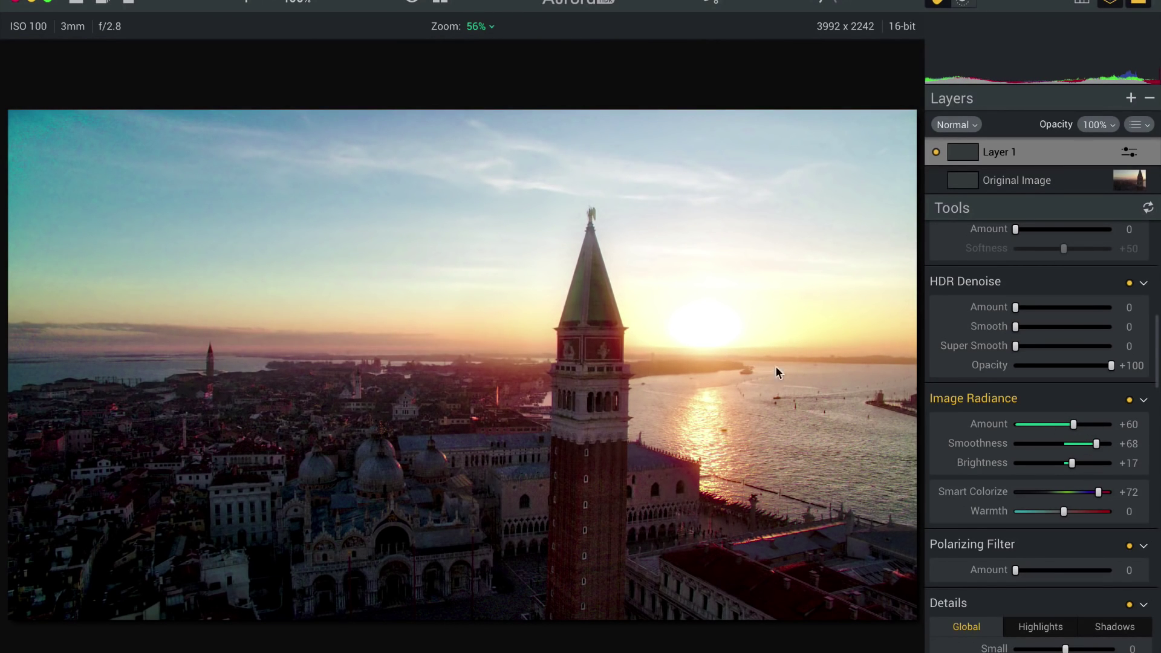
Toggle Layer 1's visibility to compare with the unedited image, leaving it hidden.
{"action": "left_click", "coordinate": [935, 152]}
{"action": "left_click", "coordinate": [935, 152]}
{"action": "left_click", "coordinate": [936, 152]}
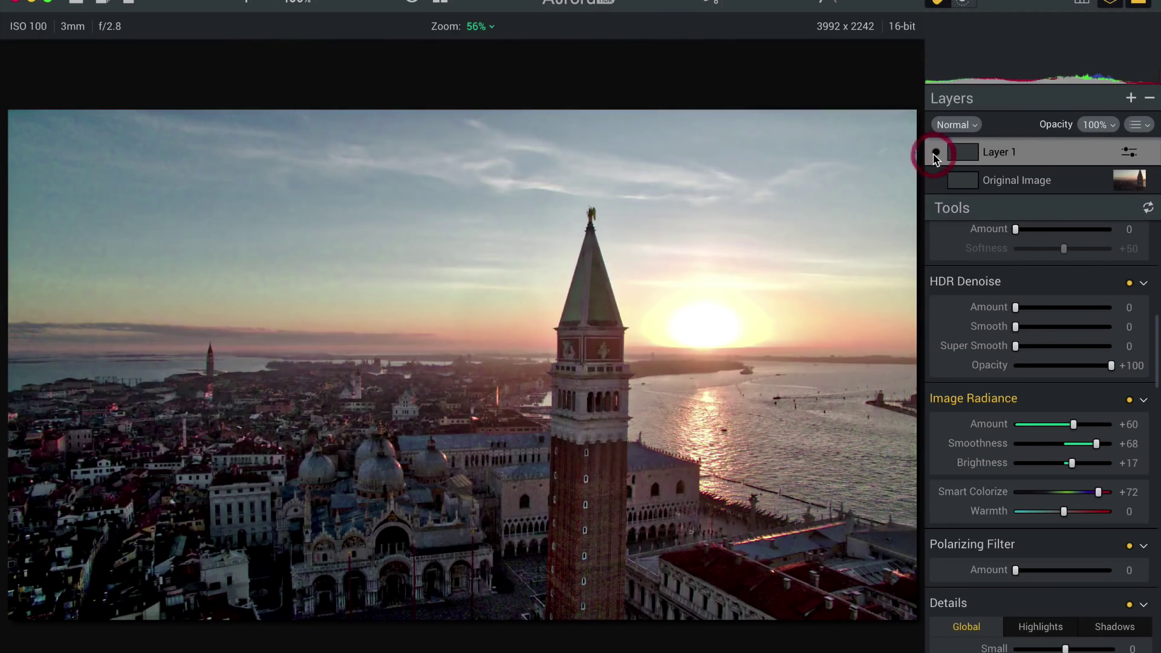
{"action": "left_click", "coordinate": [936, 153]}
{"action": "left_click", "coordinate": [936, 152]}
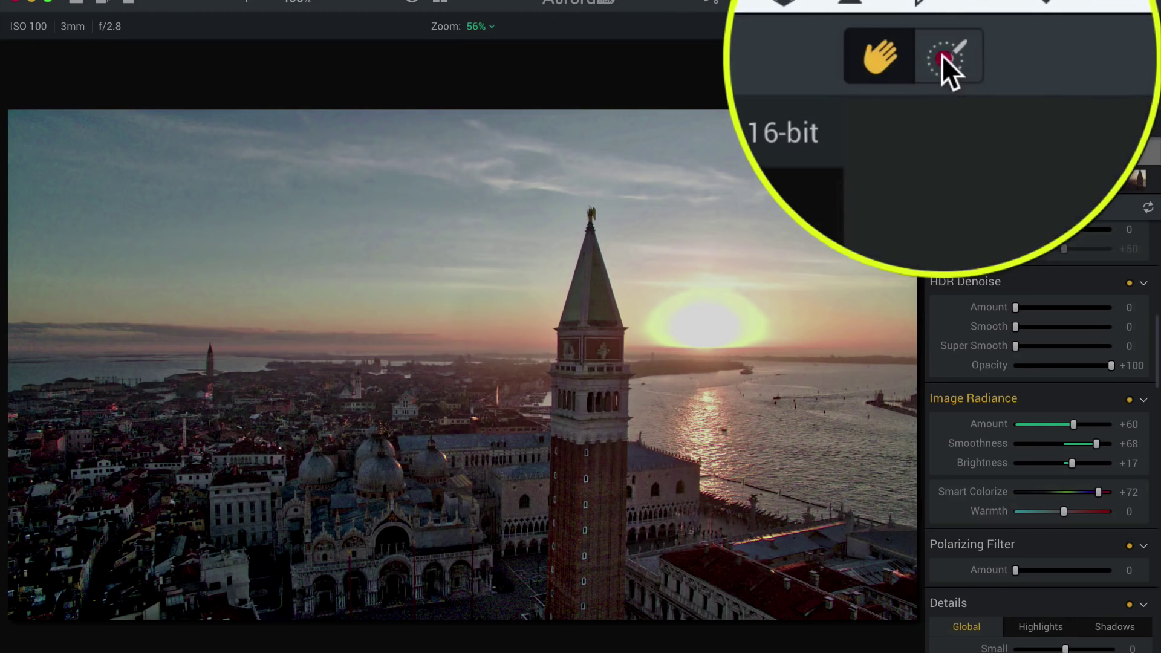
Turn Layer 1 back on, brush its effect over the sky around the sun, and show the mask overlay.
{"action": "left_click", "coordinate": [962, 3]}
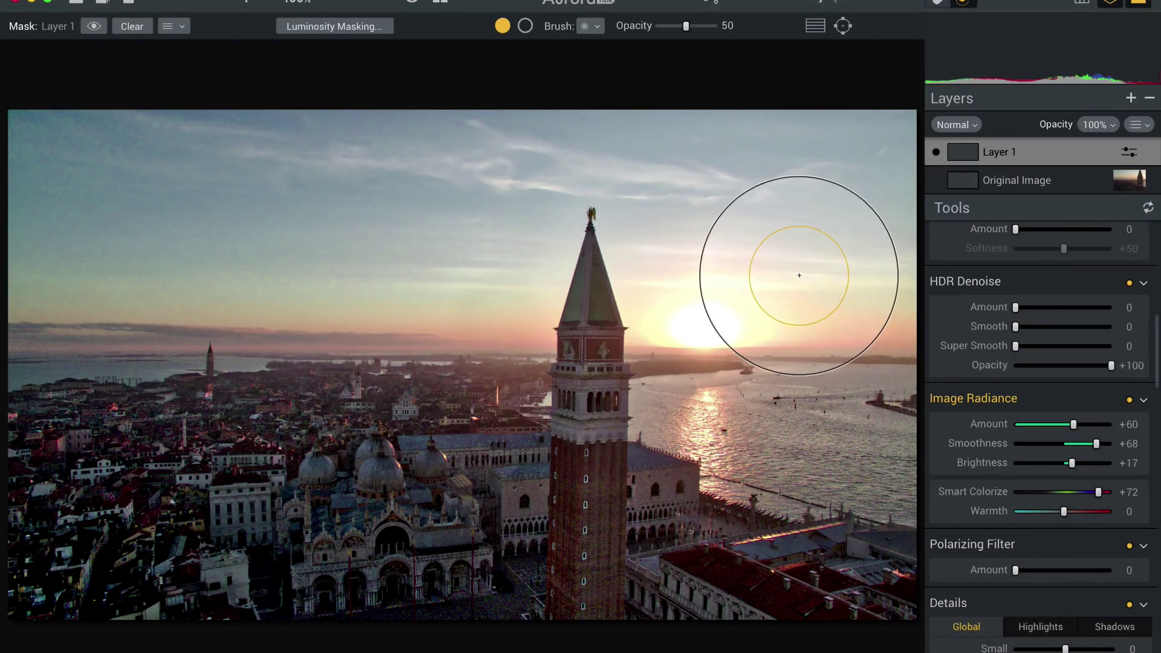
{"action": "left_click", "coordinate": [936, 152]}
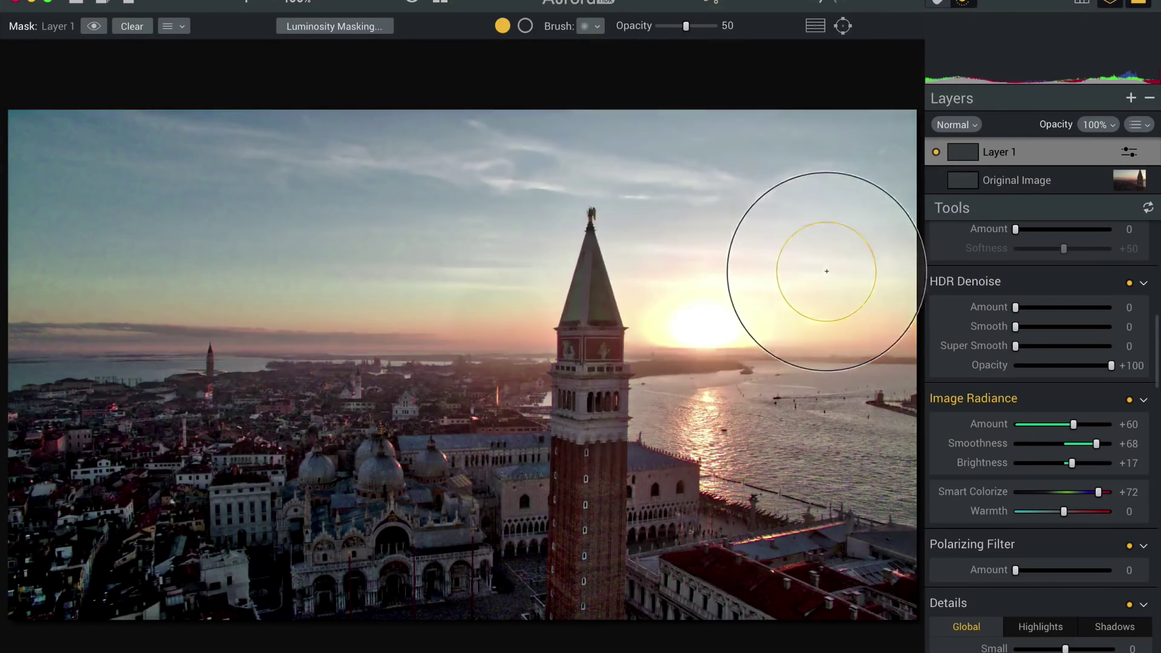
{"action": "mouse_move", "coordinate": [827, 271]}
{"action": "left_mouse_down"}
{"action": "mouse_move", "coordinate": [517, 261]}
{"action": "mouse_move", "coordinate": [690, 279]}
{"action": "mouse_move", "coordinate": [785, 265]}
{"action": "mouse_move", "coordinate": [527, 265]}
{"action": "mouse_move", "coordinate": [693, 235]}
{"action": "mouse_move", "coordinate": [749, 255]}
{"action": "mouse_move", "coordinate": [503, 243]}
{"action": "mouse_move", "coordinate": [796, 208]}
{"action": "mouse_move", "coordinate": [676, 201]}
{"action": "mouse_move", "coordinate": [458, 218]}
{"action": "mouse_move", "coordinate": [730, 181]}
{"action": "mouse_move", "coordinate": [424, 244]}
{"action": "mouse_move", "coordinate": [28, 246]}
{"action": "mouse_move", "coordinate": [388, 153]}
{"action": "mouse_move", "coordinate": [539, 173]}
{"action": "mouse_move", "coordinate": [78, 171]}
{"action": "mouse_move", "coordinate": [552, 160]}
{"action": "mouse_move", "coordinate": [90, 177]}
{"action": "mouse_move", "coordinate": [548, 195]}
{"action": "mouse_move", "coordinate": [716, 185]}
{"action": "mouse_move", "coordinate": [786, 193]}
{"action": "mouse_move", "coordinate": [792, 242]}
{"action": "mouse_move", "coordinate": [447, 248]}
{"action": "mouse_move", "coordinate": [328, 236]}
{"action": "left_mouse_up"}
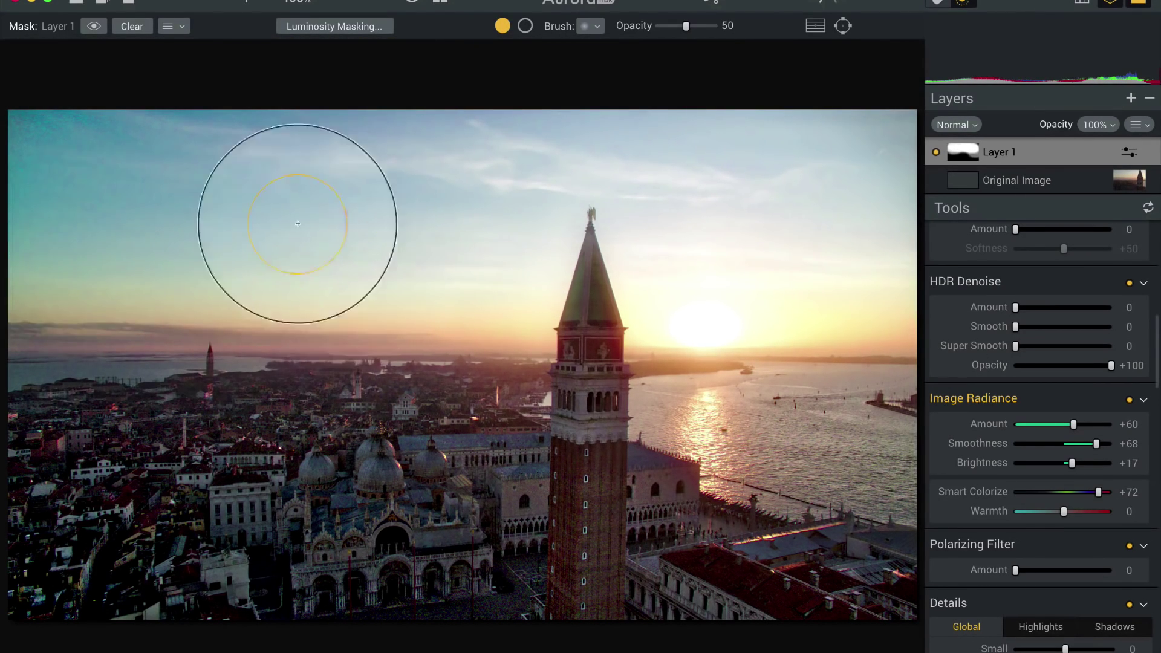
{"action": "left_click", "coordinate": [94, 27]}
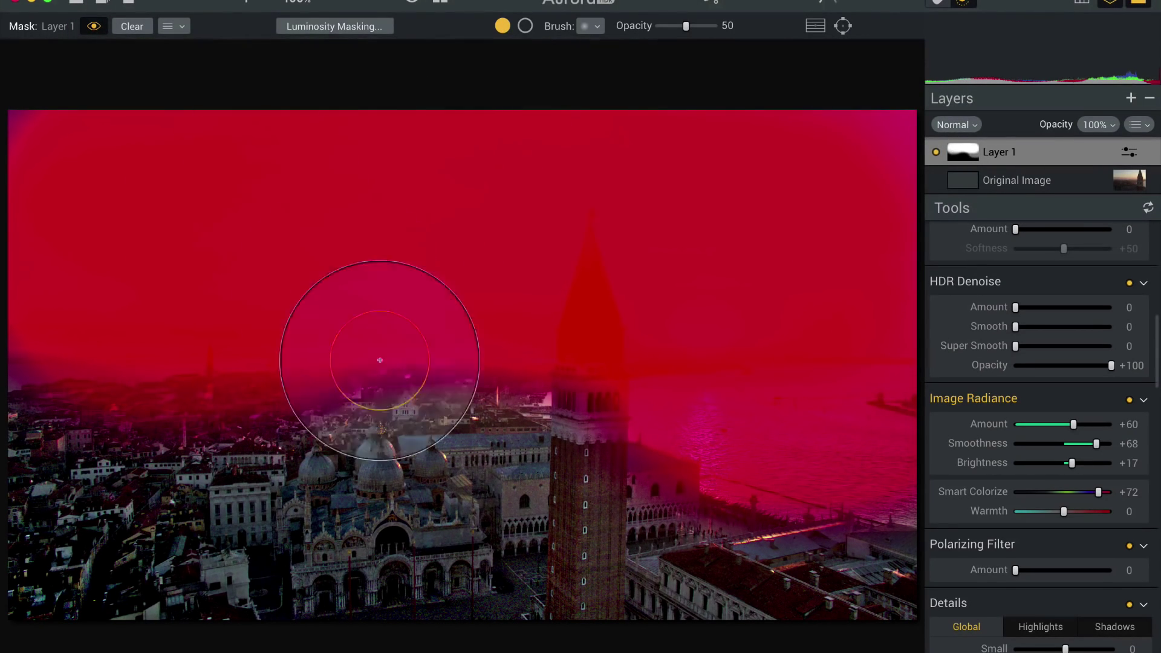
Hide the red mask overlay and toggle Layer 1 off and on to compare before and after.
{"action": "left_click", "coordinate": [90, 28]}
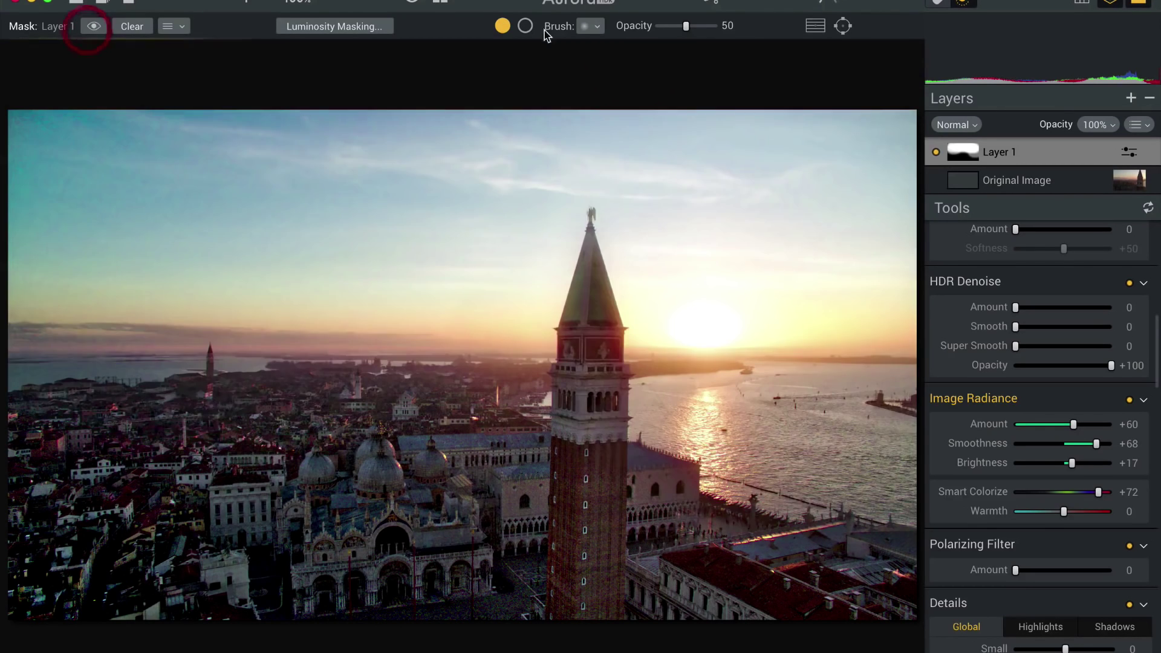
{"action": "left_click", "coordinate": [936, 153]}
{"action": "left_click", "coordinate": [936, 153]}
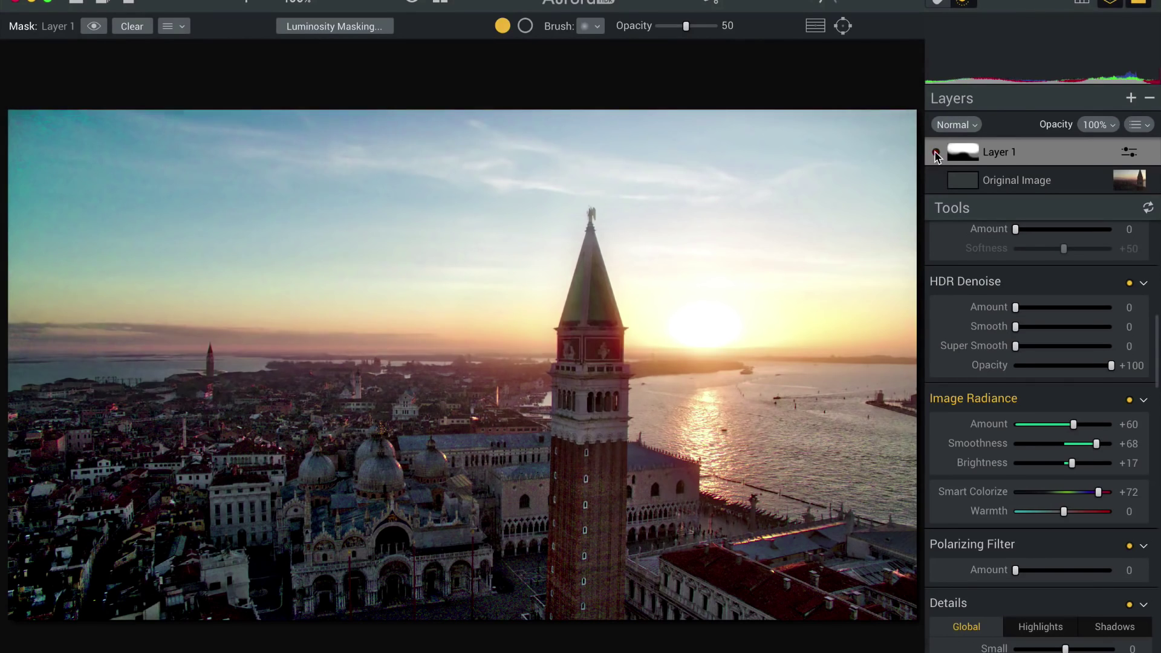
{"action": "left_click", "coordinate": [936, 153]}
{"action": "left_click", "coordinate": [936, 153]}
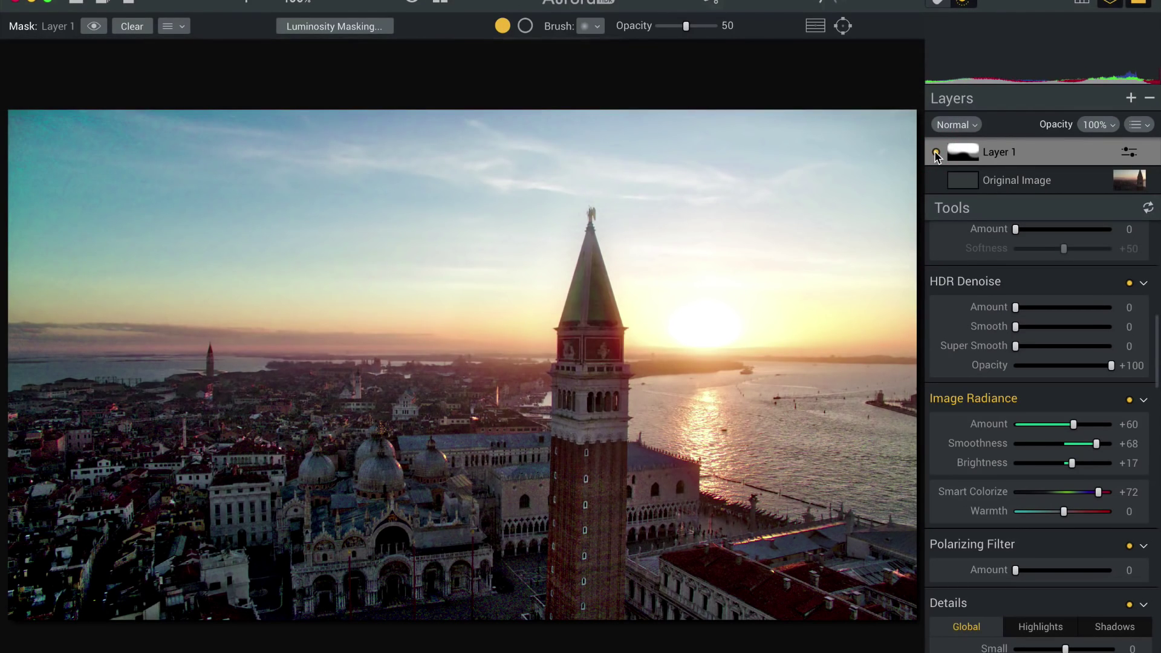